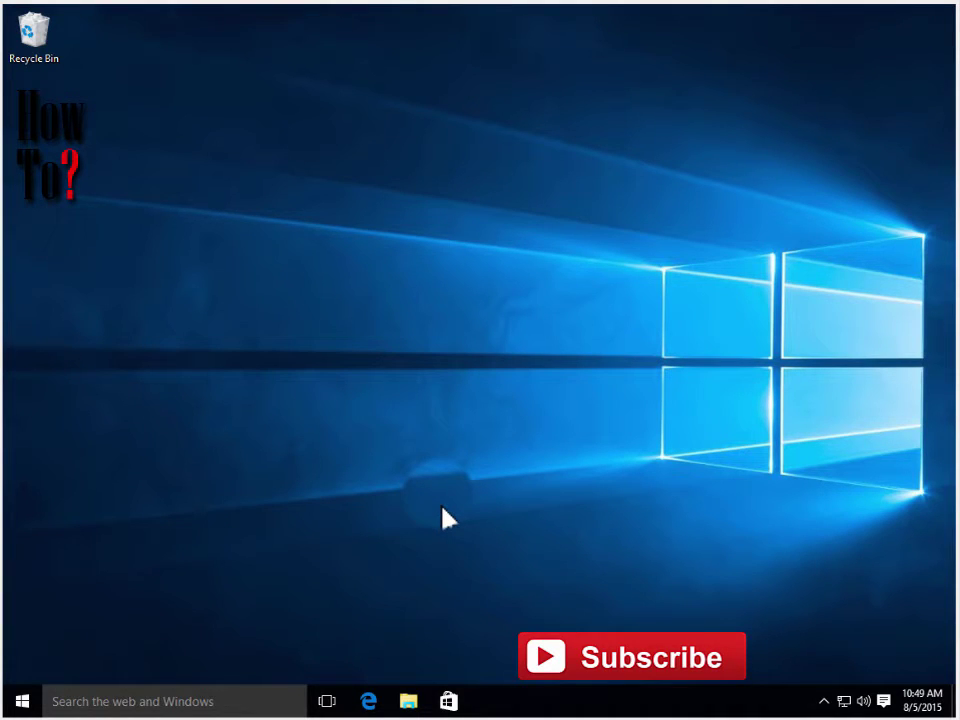
- Open the advanced options of Windows Update in Settings and examine the choices for how updates are installed
{"action": "left_click", "coordinate": [20, 699]}
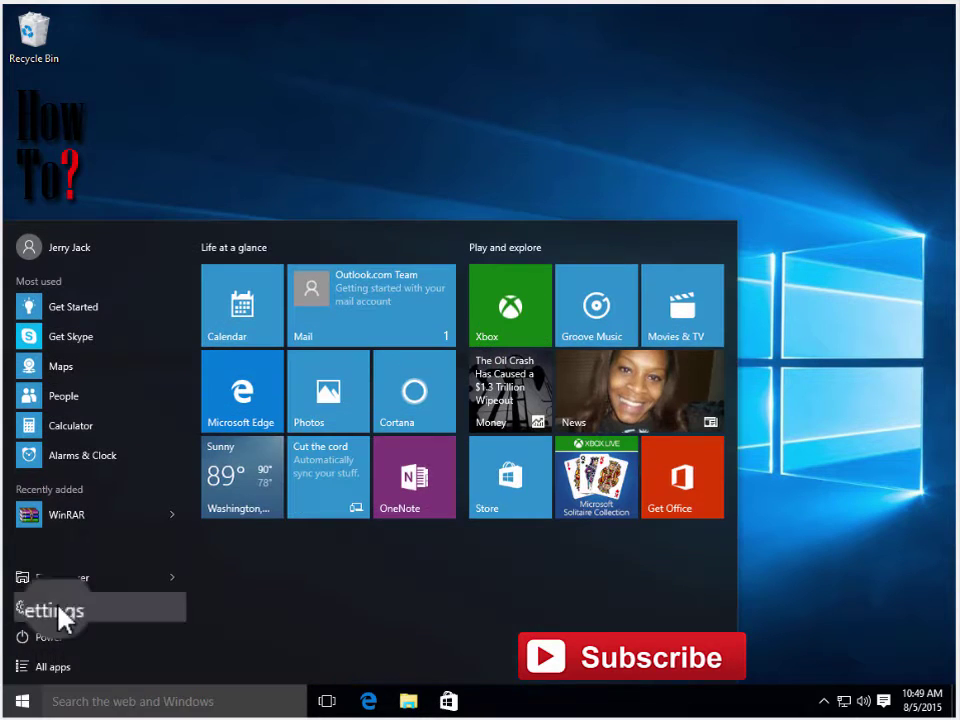
{"action": "left_click", "coordinate": [62, 614]}
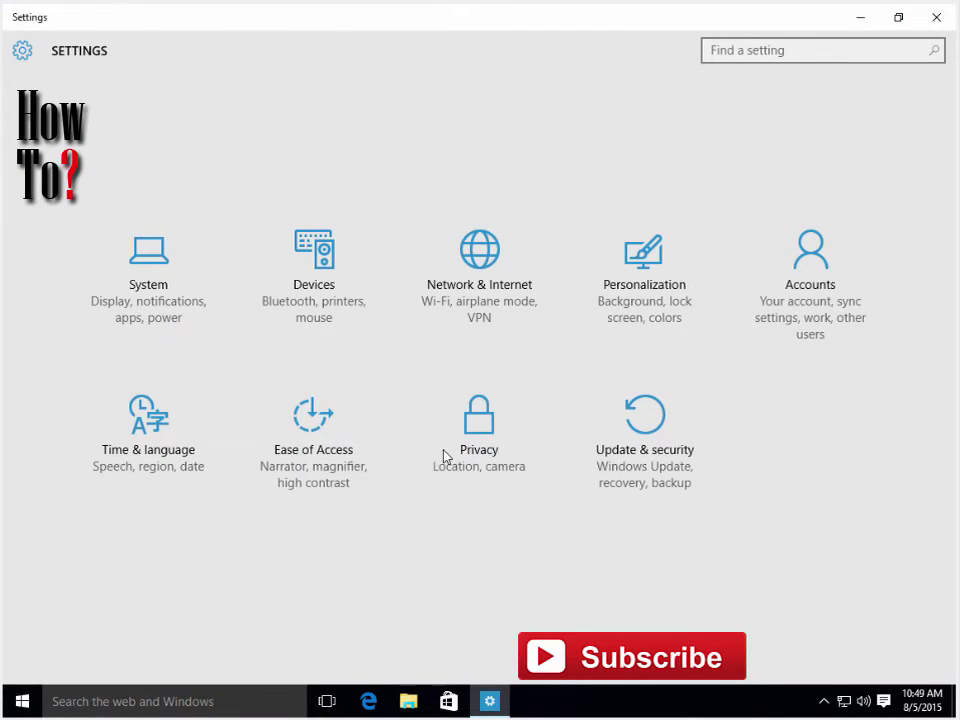
{"action": "left_click", "coordinate": [638, 412]}
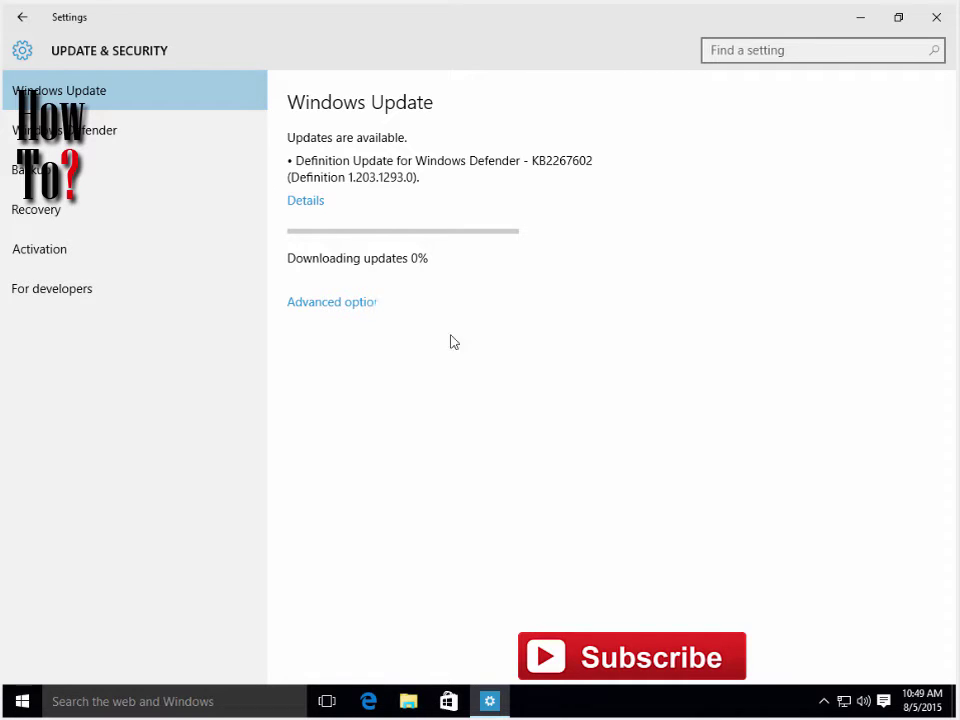
{"action": "left_click", "coordinate": [350, 303]}
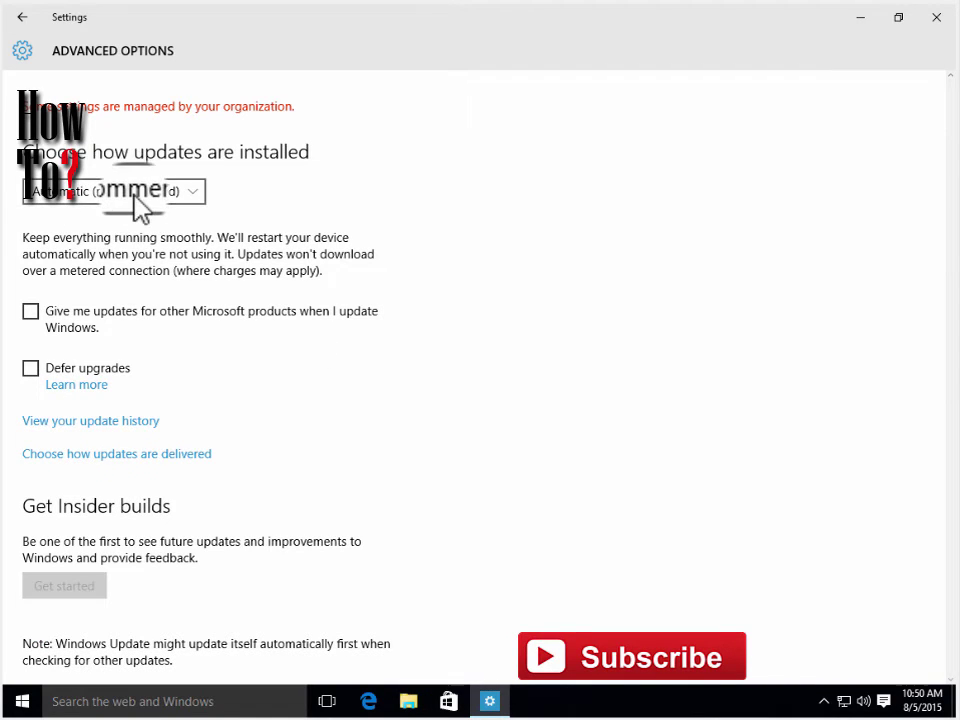
{"action": "left_click", "coordinate": [134, 196]}
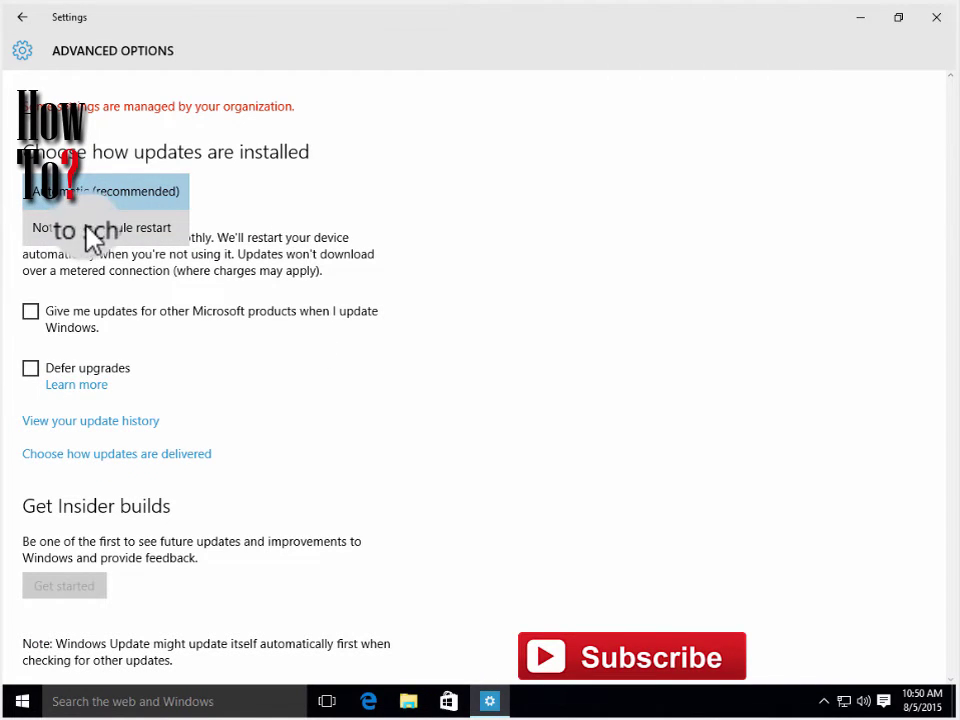
{"action": "left_click", "coordinate": [442, 237]}
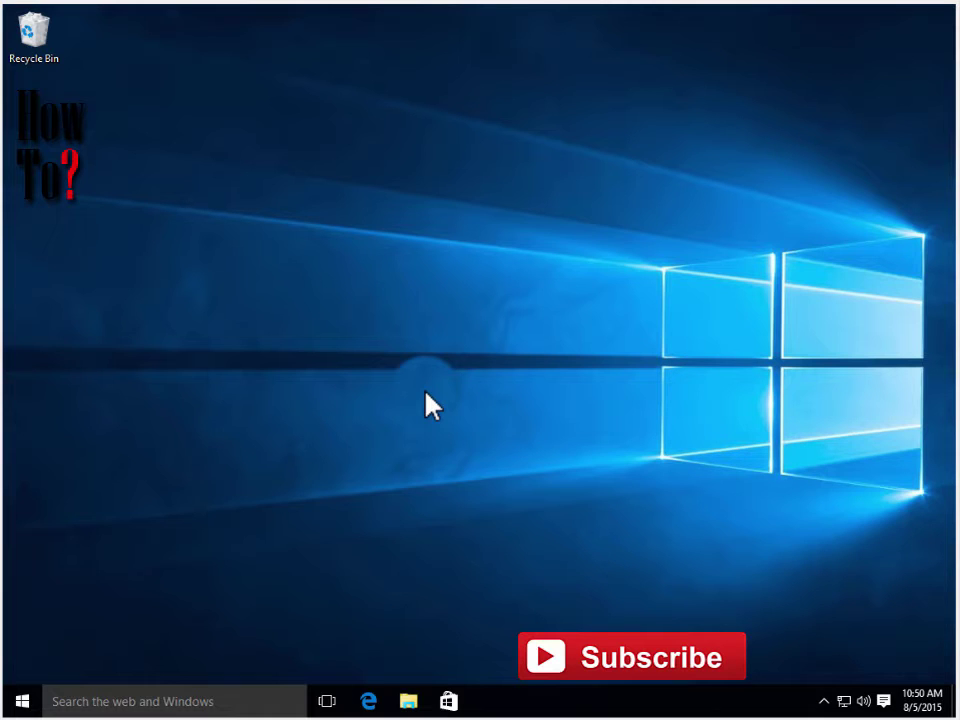
{"action": "left_click", "coordinate": [437, 349]}
{"action": "left_click", "coordinate": [390, 330]}
{"action": "left_click", "coordinate": [391, 330]}
{"action": "key", "text": "F5"}
{"action": "left_click", "coordinate": [27, 701]}
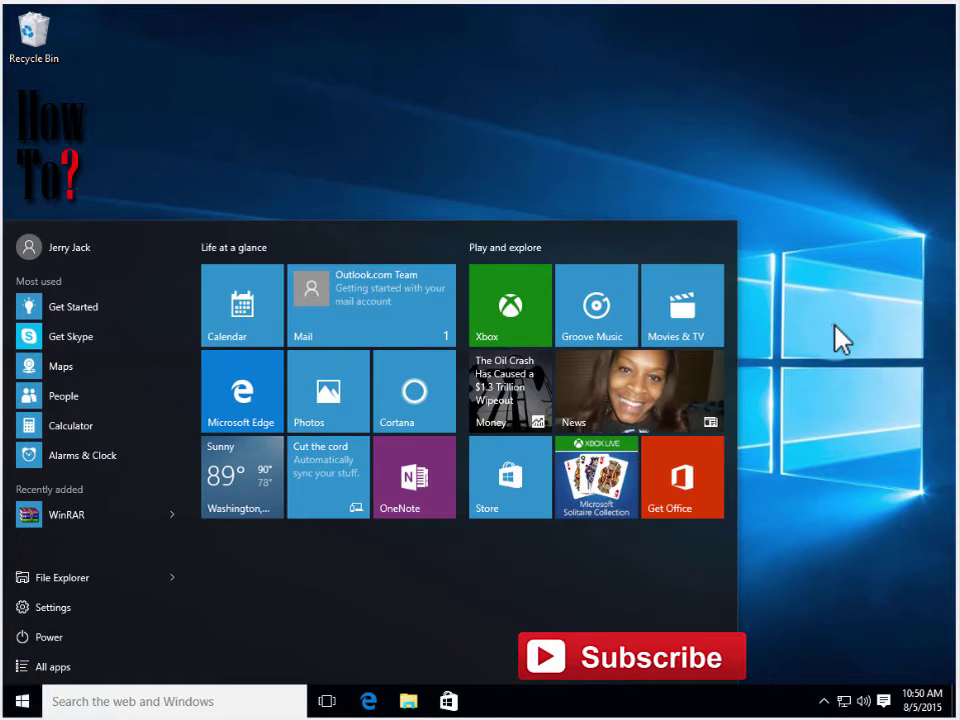
{"action": "left_click", "coordinate": [835, 325]}
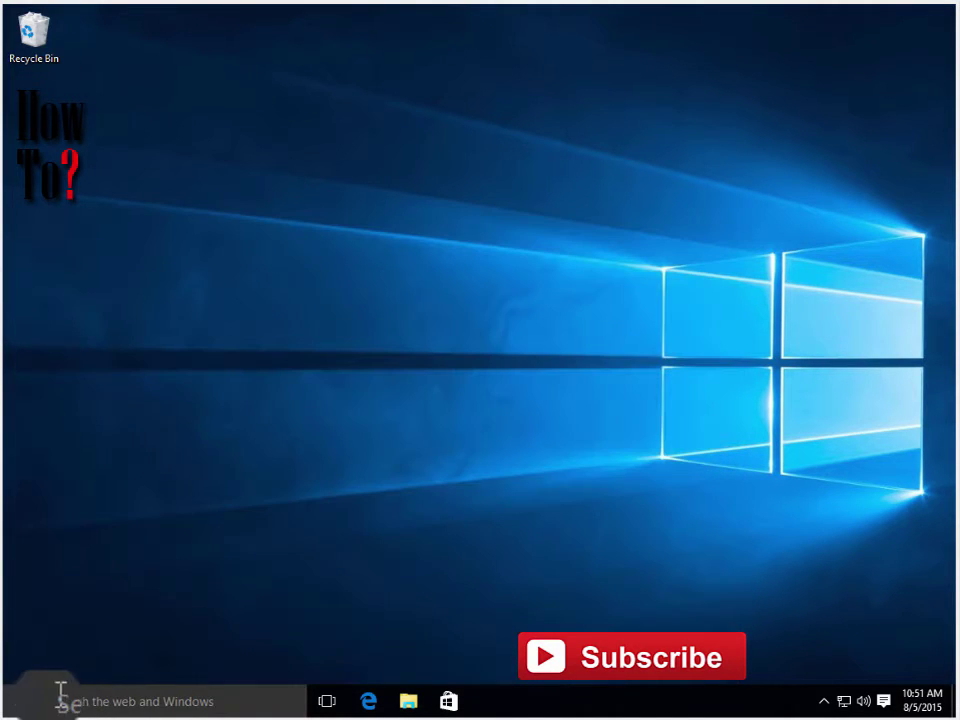
- Open Administrative Tools from the System and Security category of Control Panel
{"action": "right_click", "coordinate": [20, 700]}
{"action": "left_click", "coordinate": [25, 700]}
{"action": "right_click", "coordinate": [15, 704]}
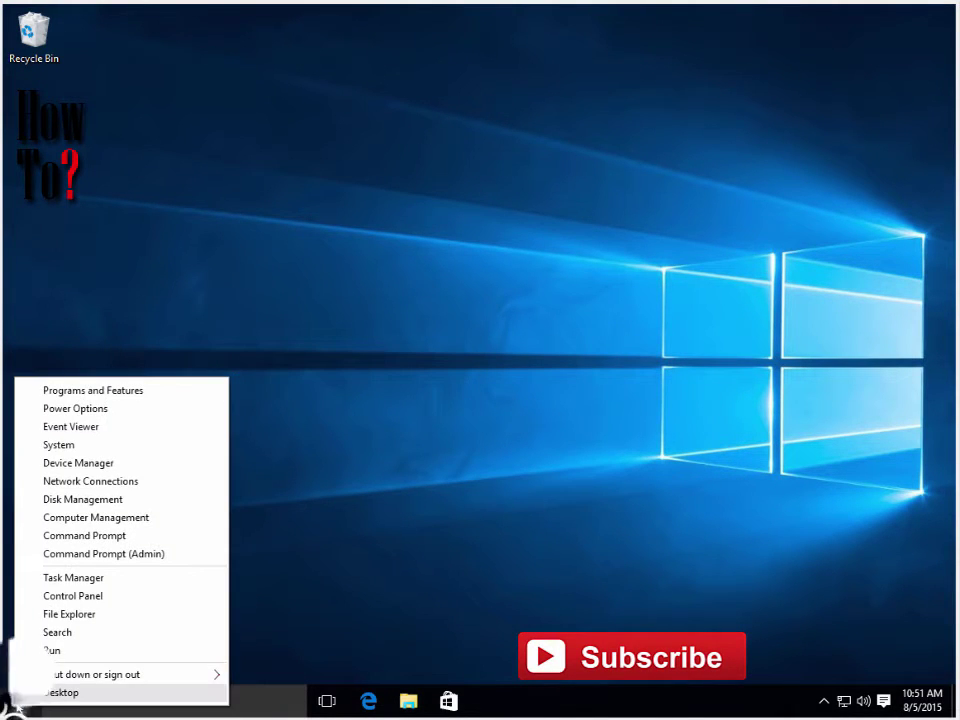
{"action": "left_click", "coordinate": [65, 597]}
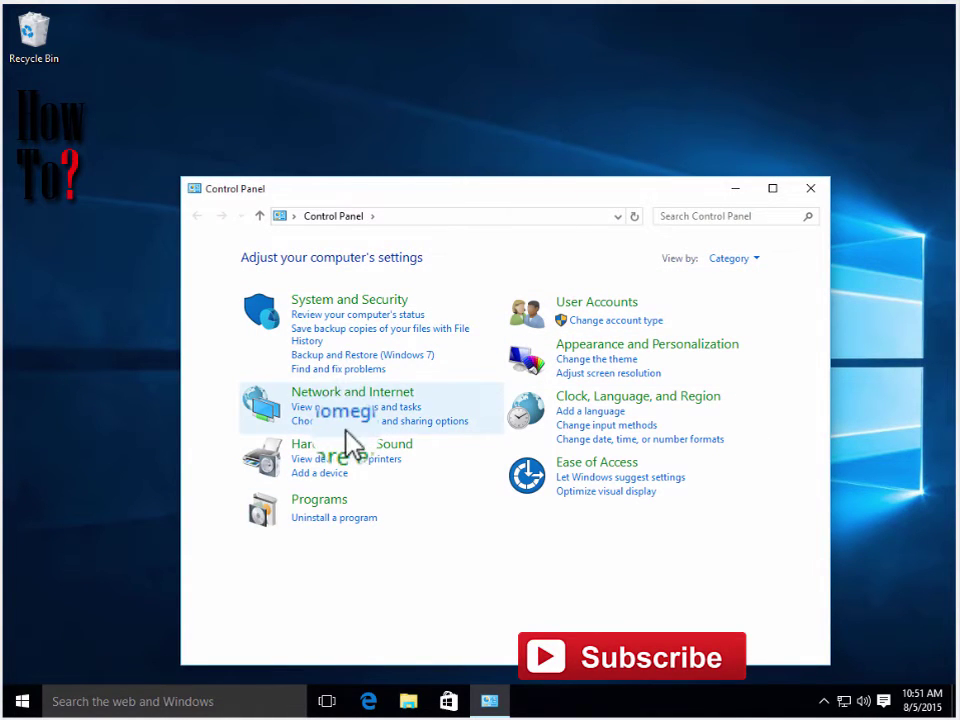
{"action": "left_click", "coordinate": [374, 303]}
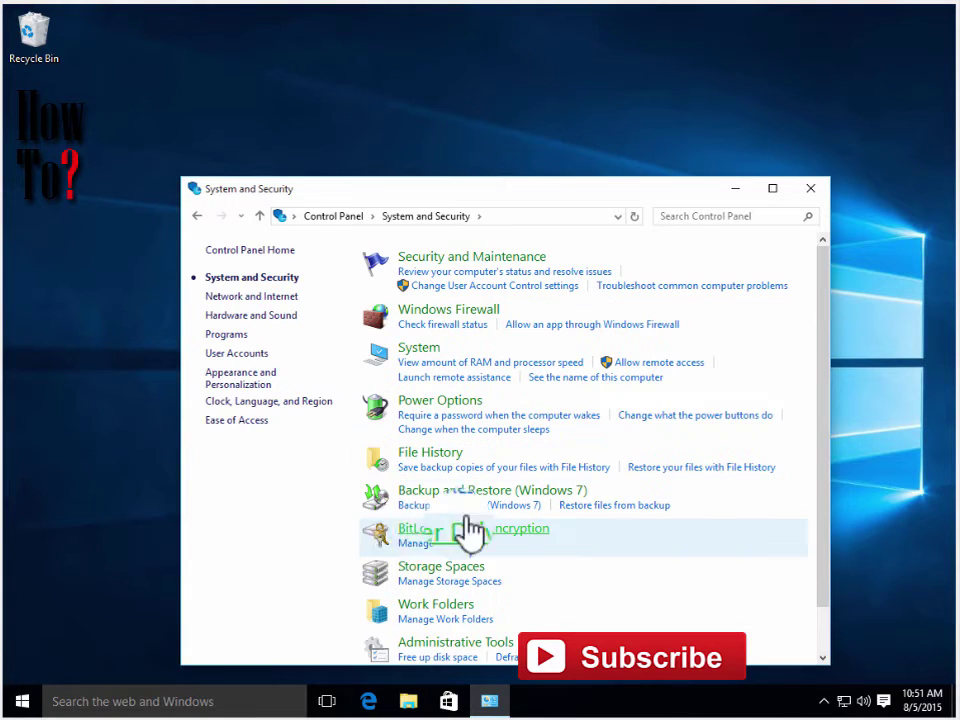
{"action": "scroll", "coordinate": [470, 540], "scroll_direction": "down", "scroll_amount": 1}
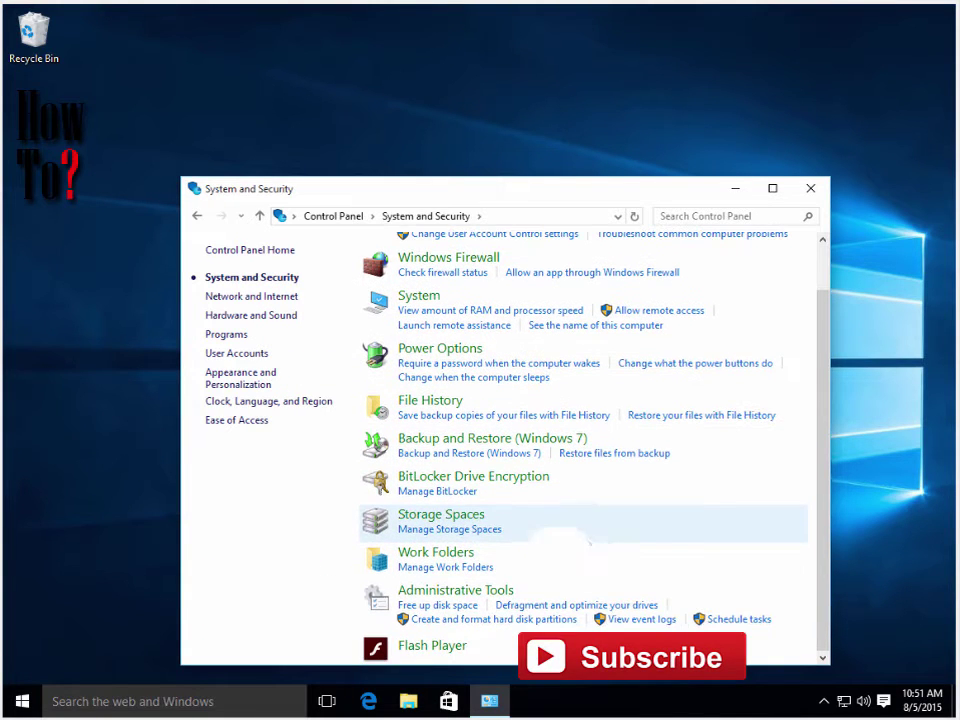
{"action": "left_click", "coordinate": [460, 590]}
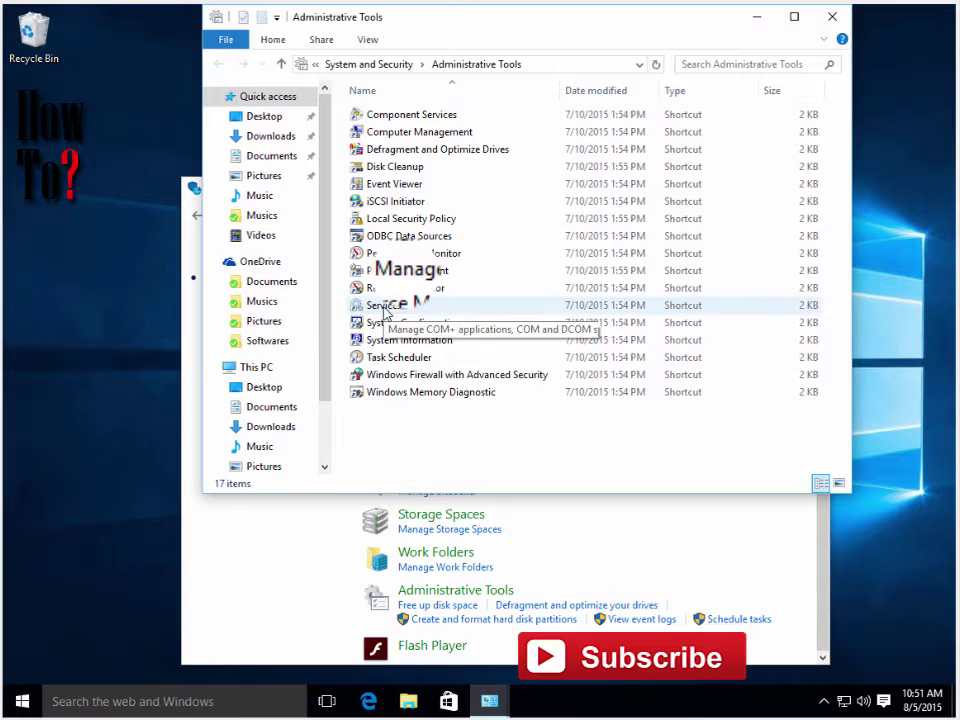
- Open Component Services, show the local services and widen the pane that lists them
{"action": "left_click", "coordinate": [415, 121]}
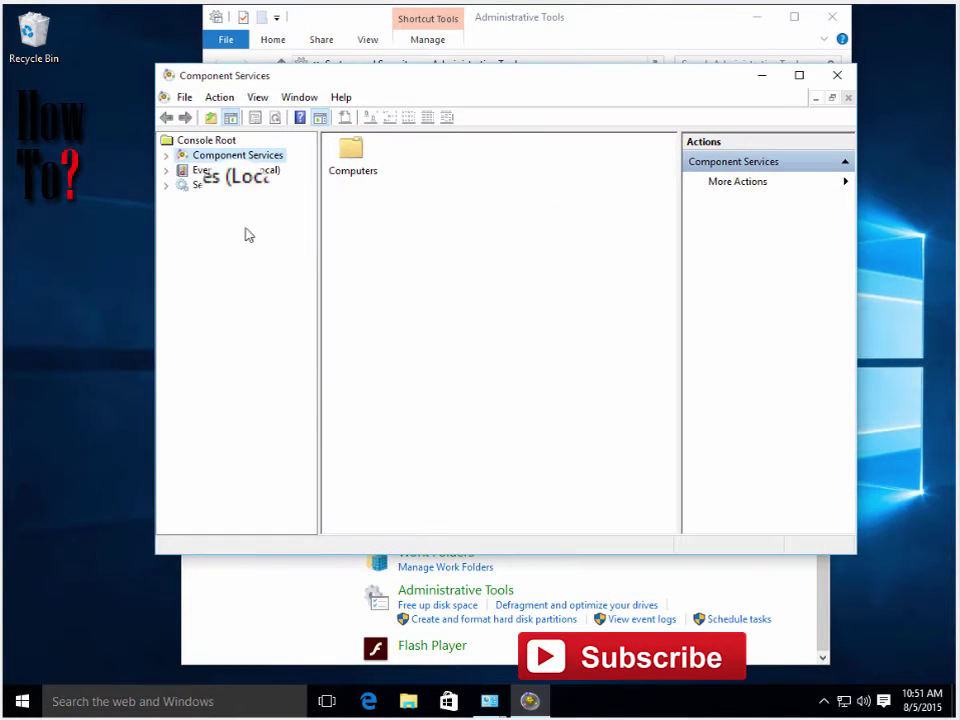
{"action": "left_click", "coordinate": [200, 187]}
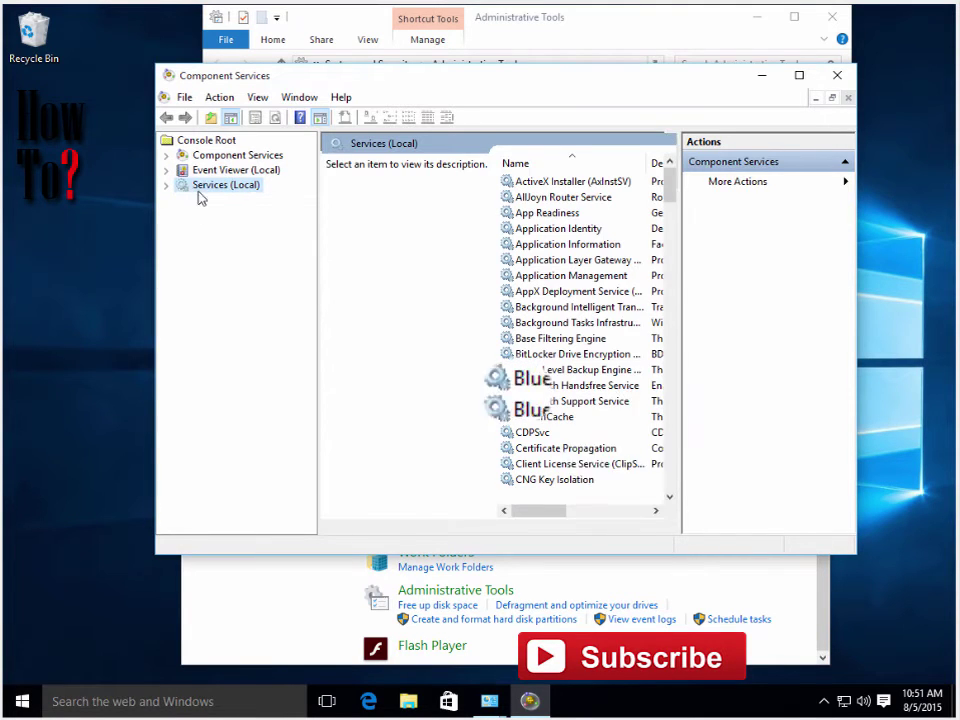
{"action": "left_click", "coordinate": [166, 155]}
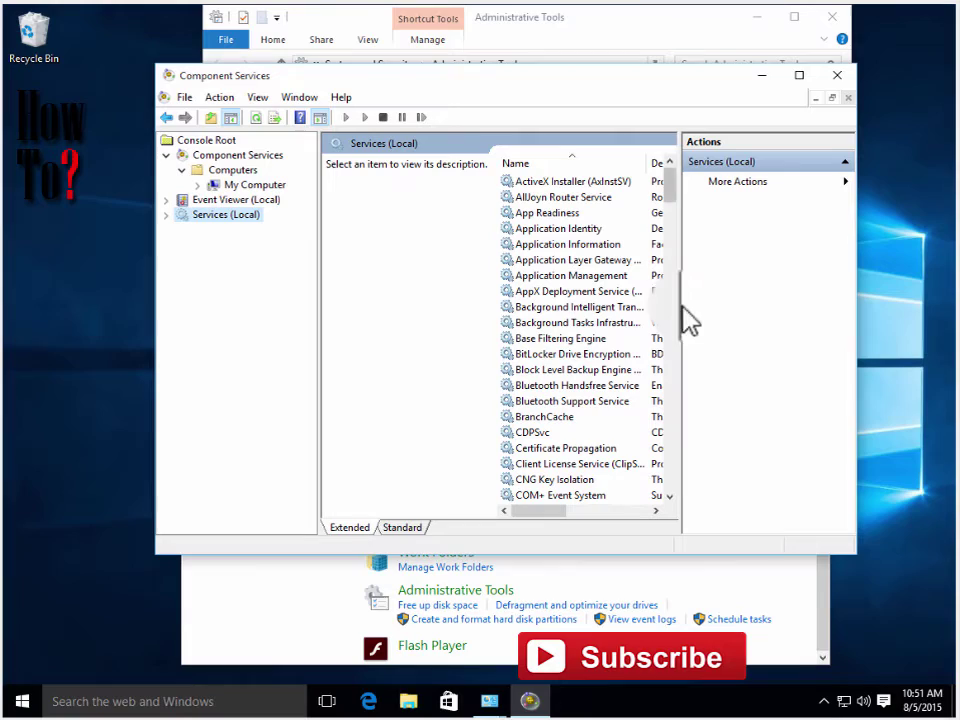
{"action": "left_click_drag", "start_coordinate": [679, 311], "coordinate": [814, 311]}
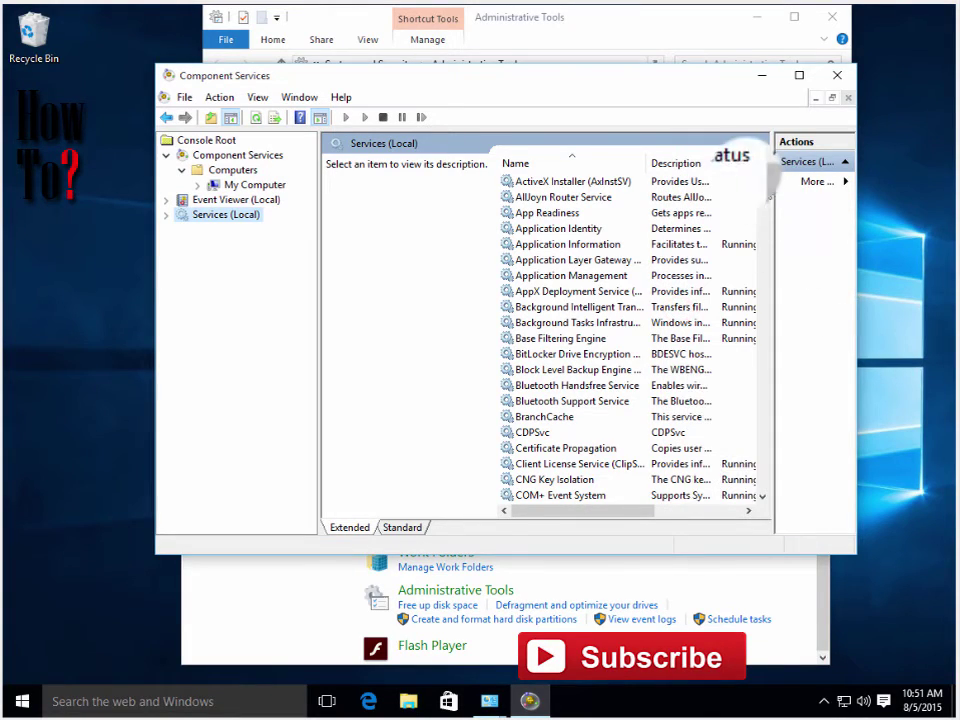
- Open the properties of the Windows Update service and set its startup type to Disabled
{"action": "left_click_drag", "start_coordinate": [764, 176], "coordinate": [747, 471]}
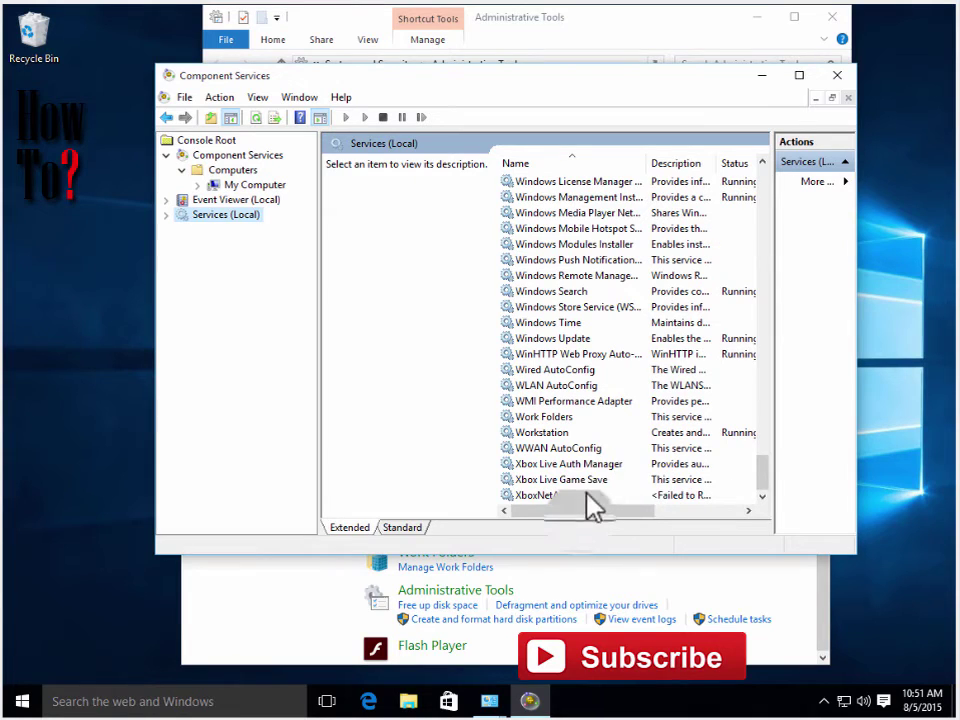
{"action": "mouse_move", "coordinate": [579, 516]}
{"action": "left_mouse_down"}
{"action": "mouse_move", "coordinate": [615, 525]}
{"action": "mouse_move", "coordinate": [580, 520]}
{"action": "left_mouse_up"}
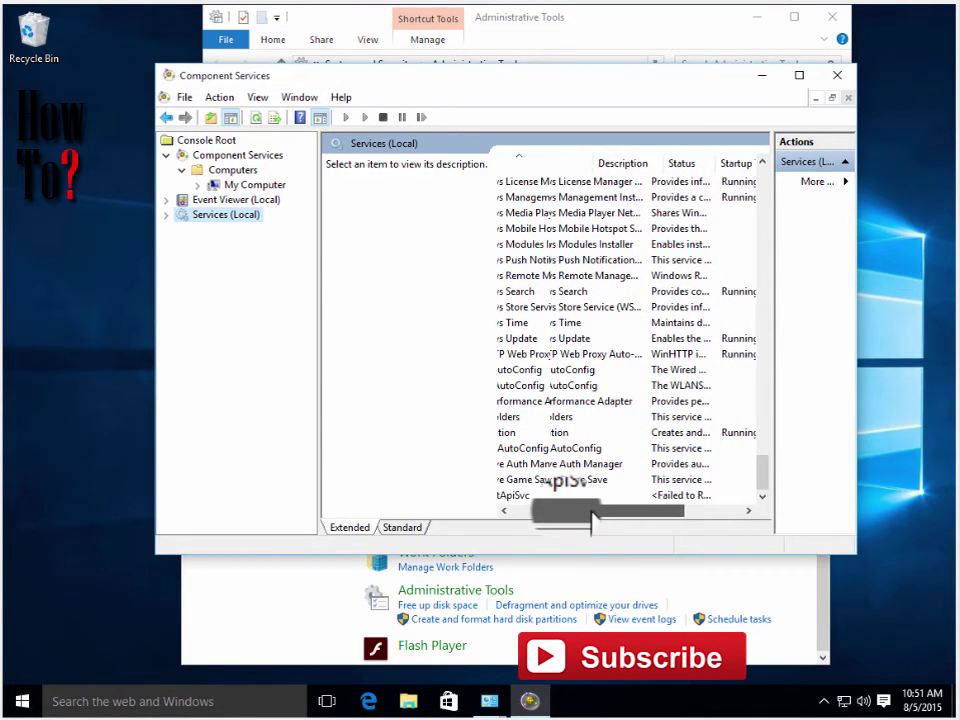
{"action": "left_click", "coordinate": [572, 339]}
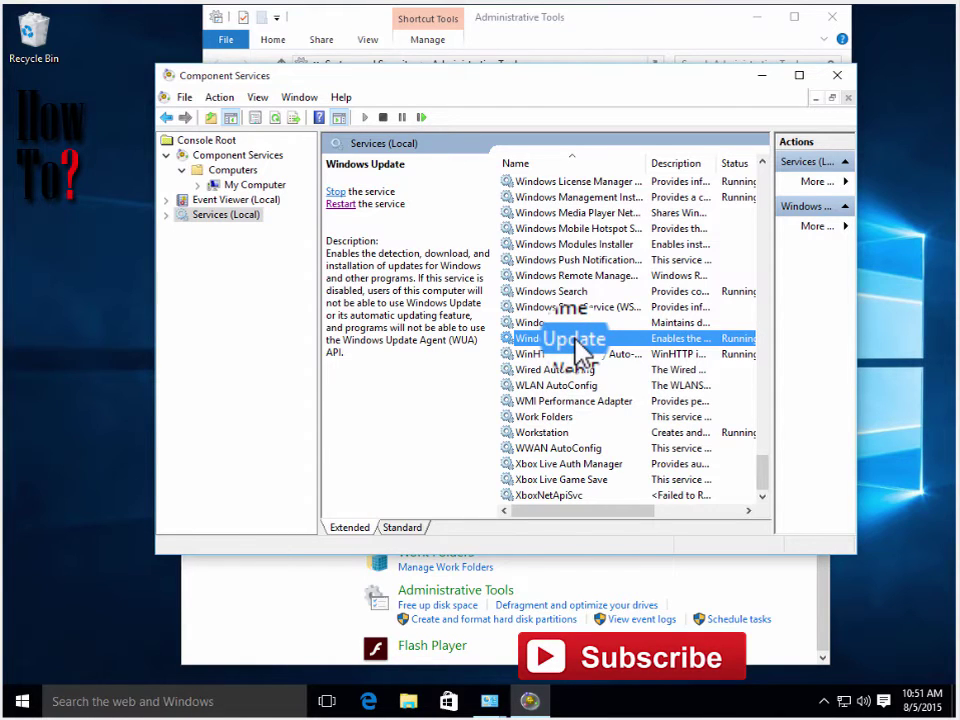
{"action": "double_click", "coordinate": [575, 346]}
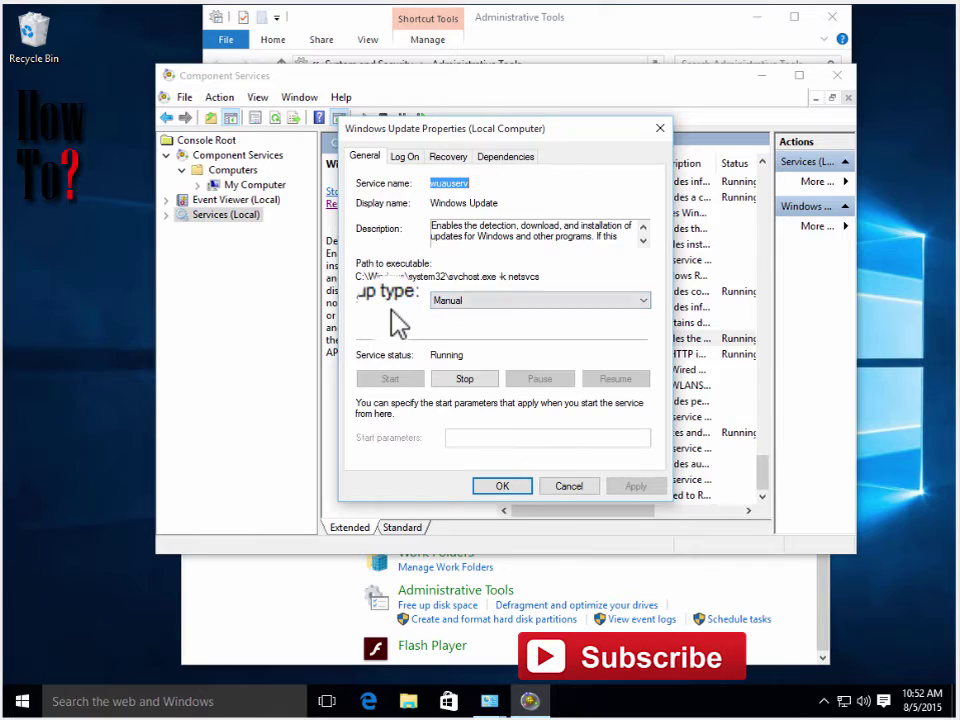
{"action": "left_click", "coordinate": [481, 300]}
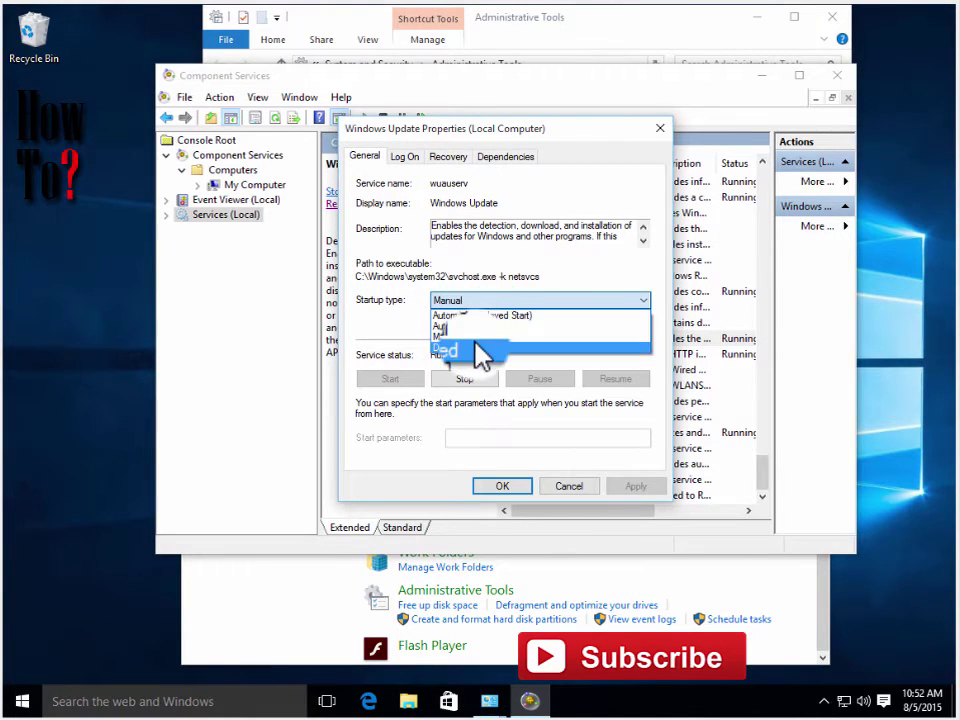
{"action": "left_click", "coordinate": [478, 352]}
- Stop the Windows Update service and accept its properties
{"action": "left_click", "coordinate": [463, 380]}
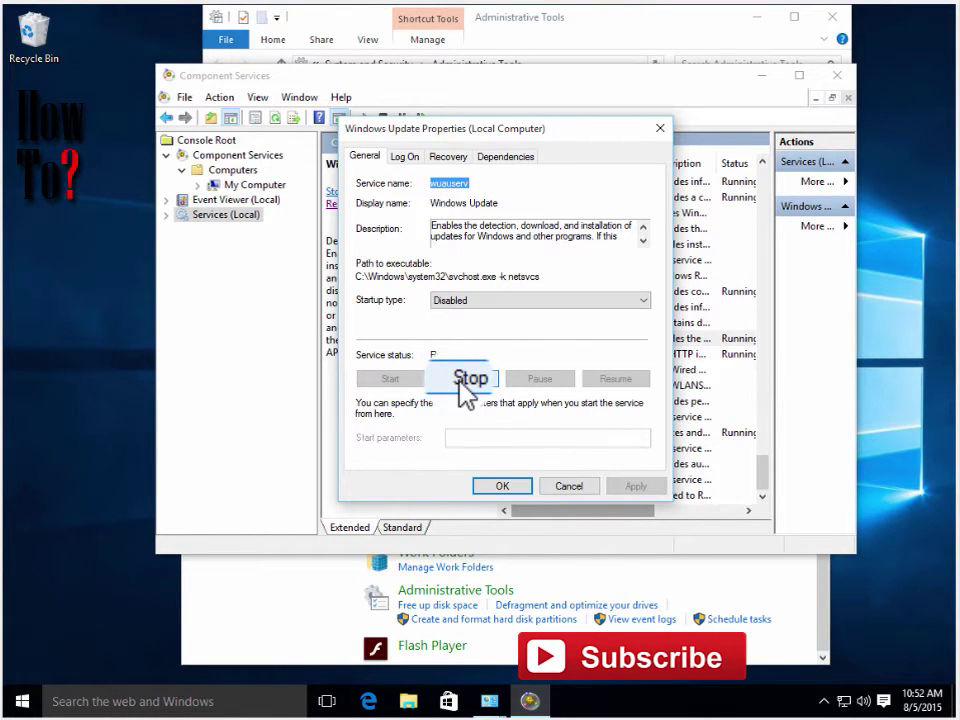
{"action": "left_click", "coordinate": [466, 384]}
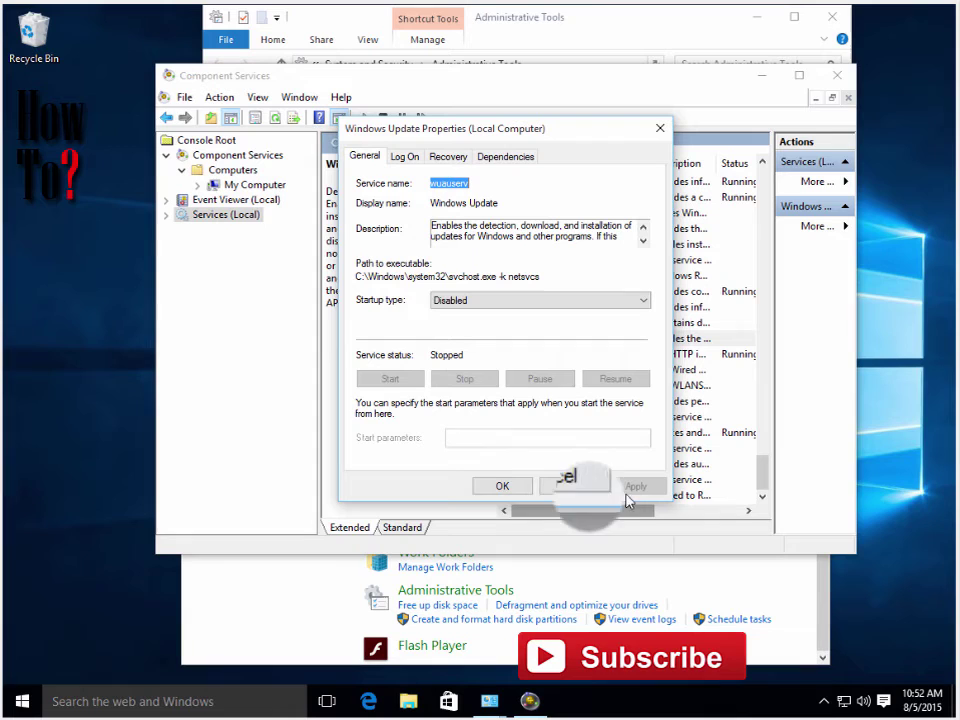
{"action": "left_click", "coordinate": [503, 487]}
{"action": "left_click", "coordinate": [572, 340]}
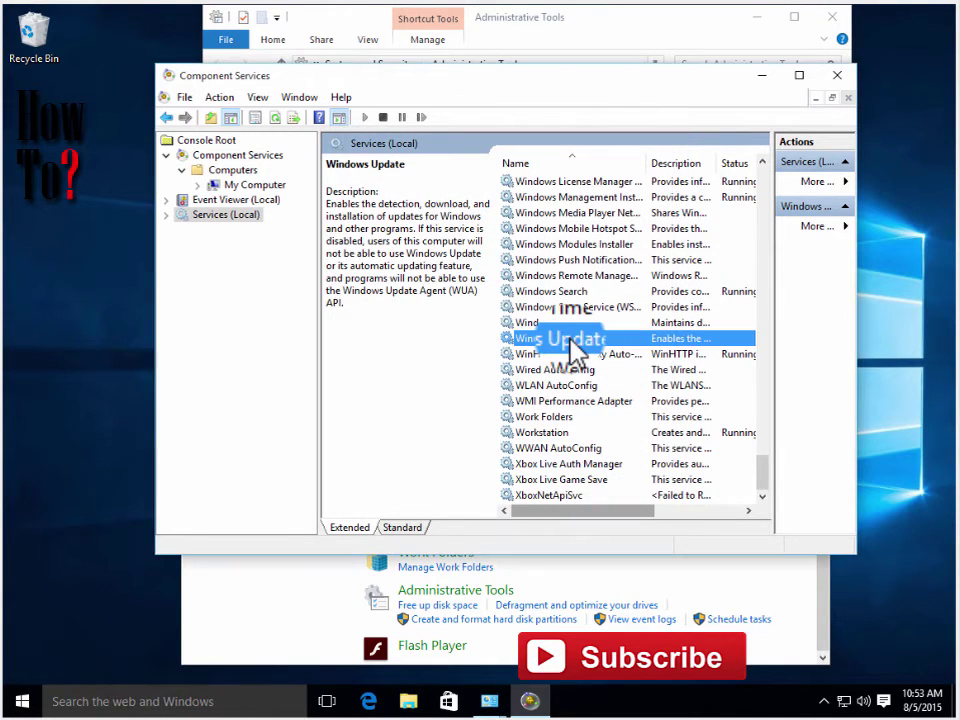
{"action": "left_click", "coordinate": [764, 470]}
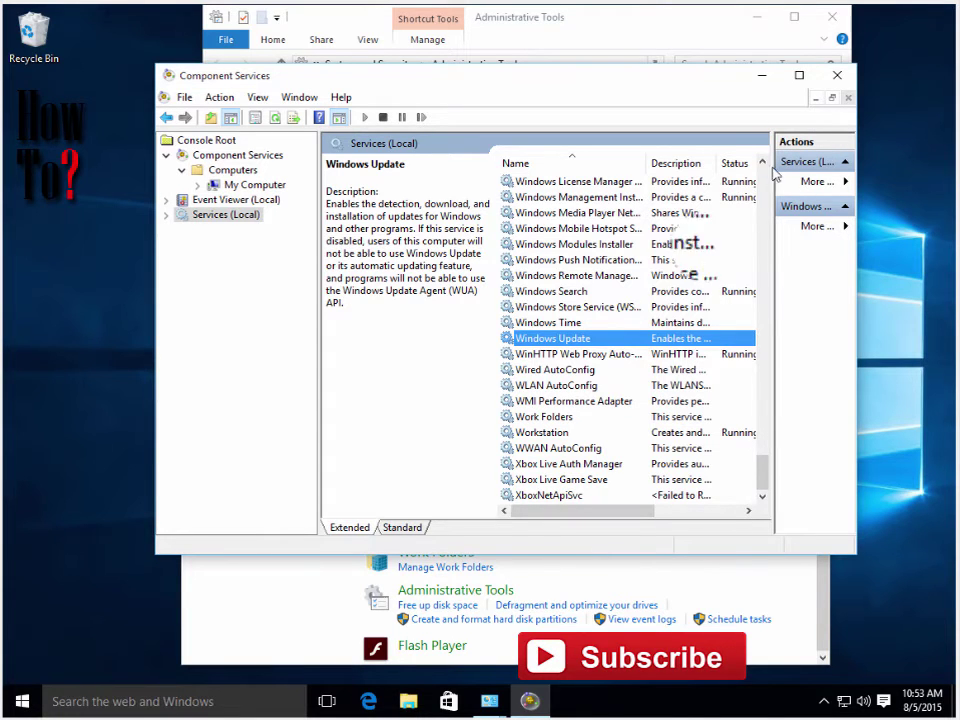
- Close the Component Services and Administrative Tools windows
{"action": "left_click", "coordinate": [837, 73]}
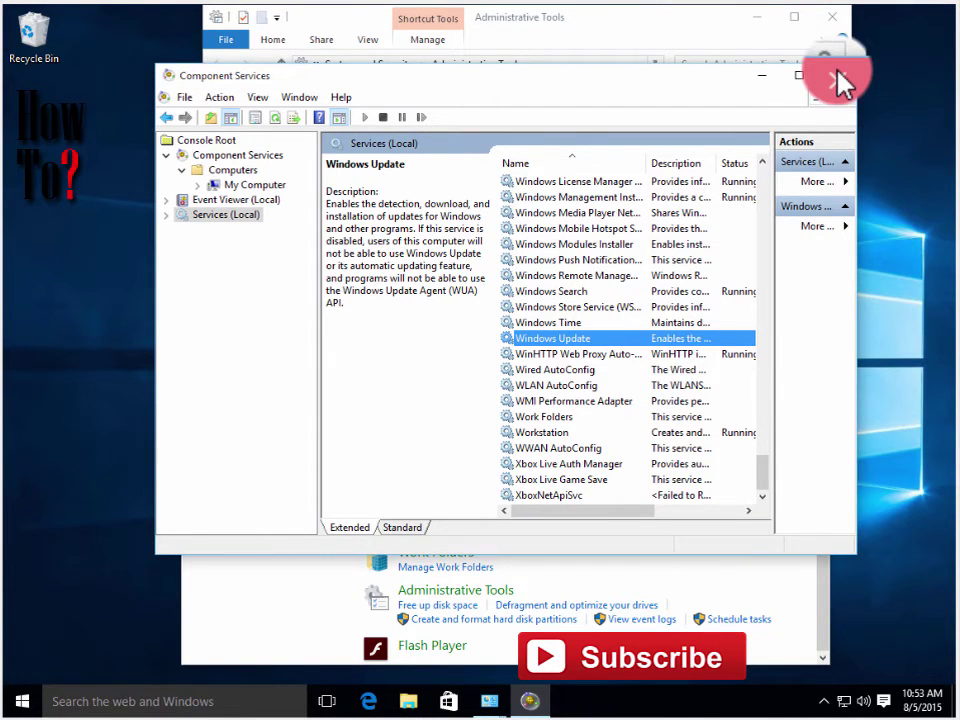
{"action": "left_click", "coordinate": [833, 22]}
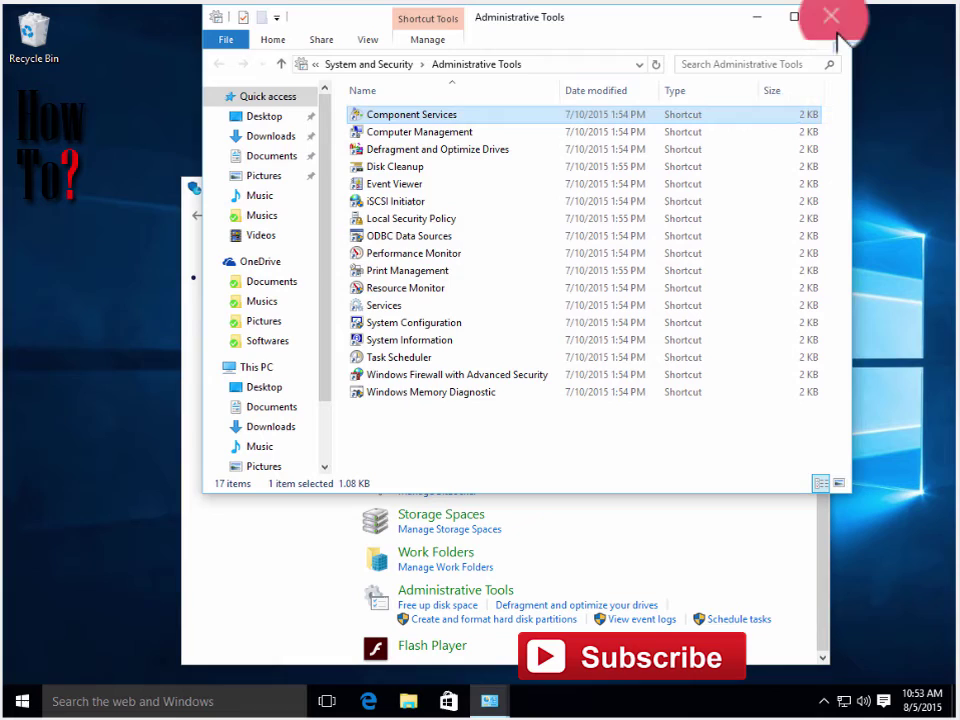
{"action": "left_click", "coordinate": [446, 94]}
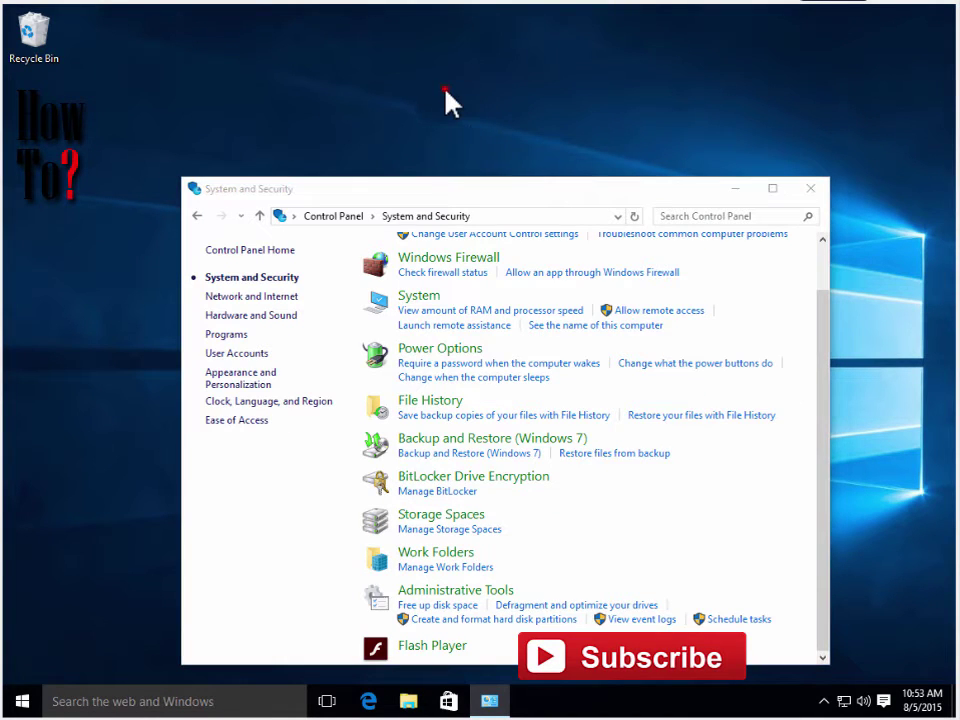
- Search Windows for gpedit and open the Edit group policy result
{"action": "left_click", "coordinate": [225, 699]}
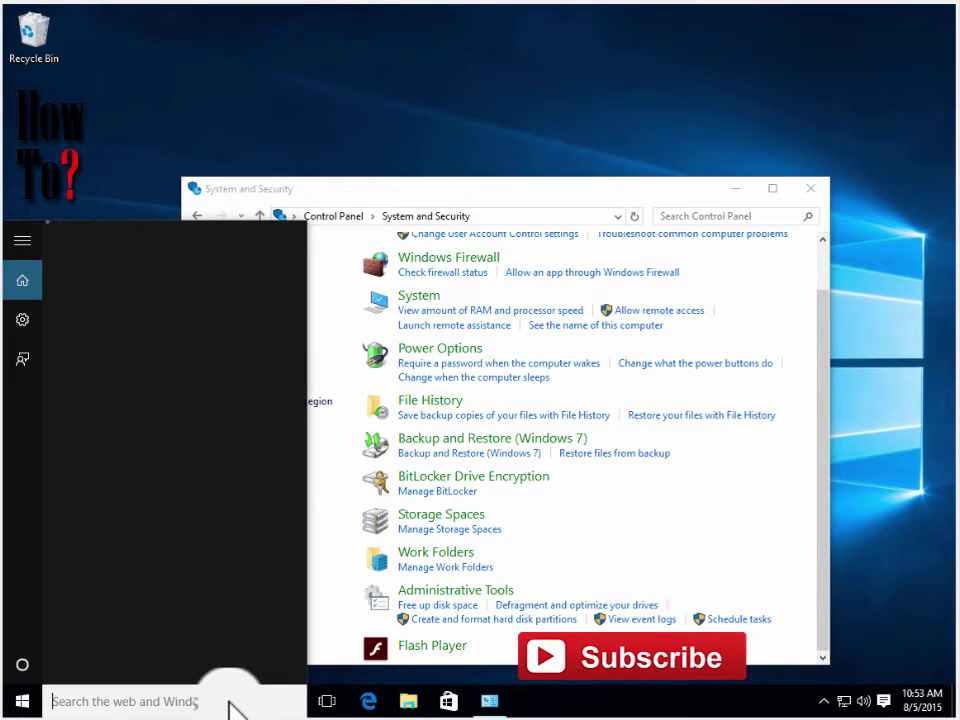
{"action": "type", "text": "gpedit"}
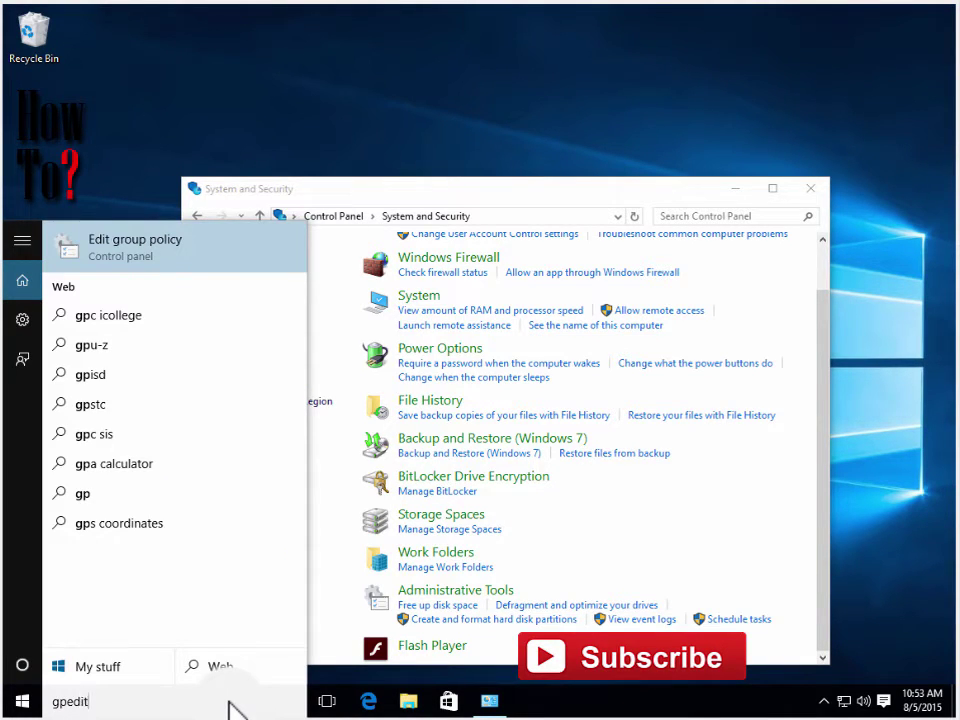
{"action": "left_click", "coordinate": [167, 252]}
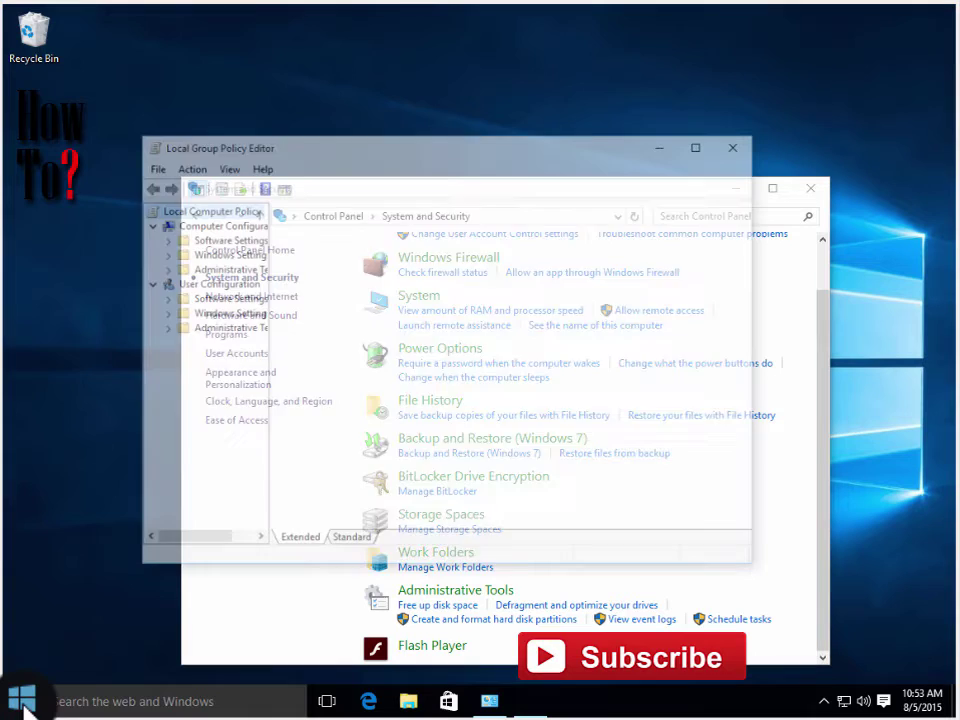
- Open the Update & security section of Settings to view the Windows Update status
{"action": "left_click", "coordinate": [22, 701]}
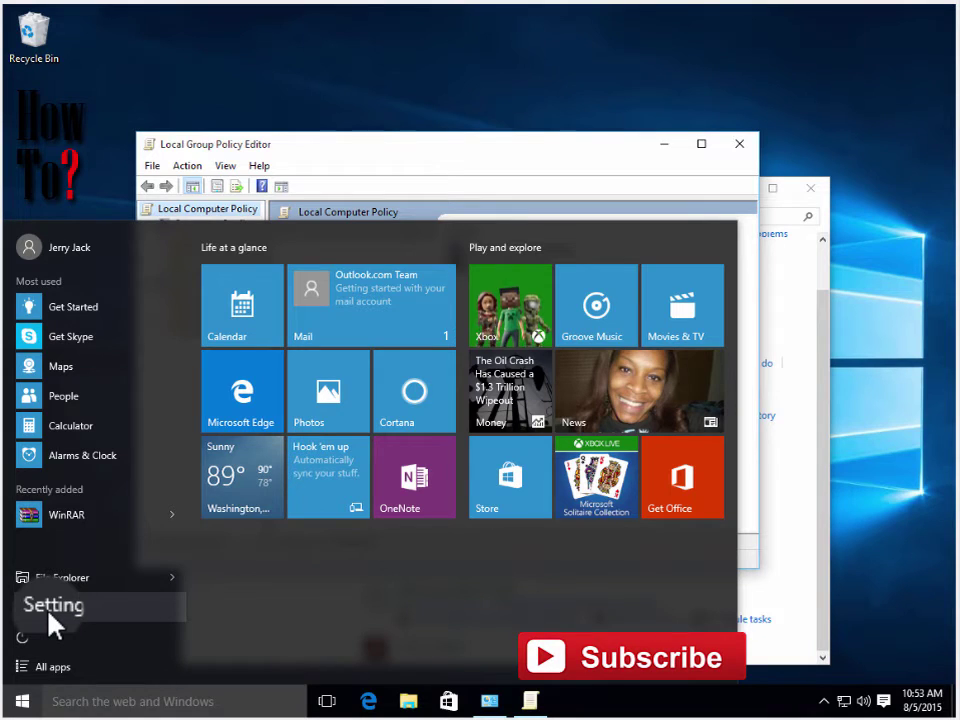
{"action": "left_click", "coordinate": [49, 614]}
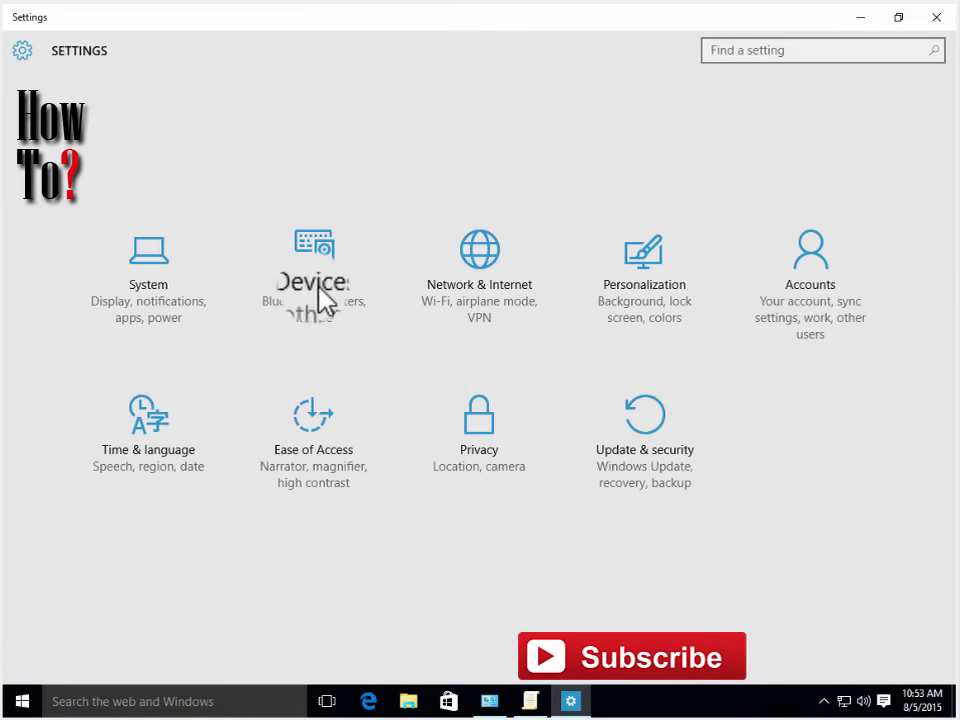
{"action": "left_click", "coordinate": [699, 426]}
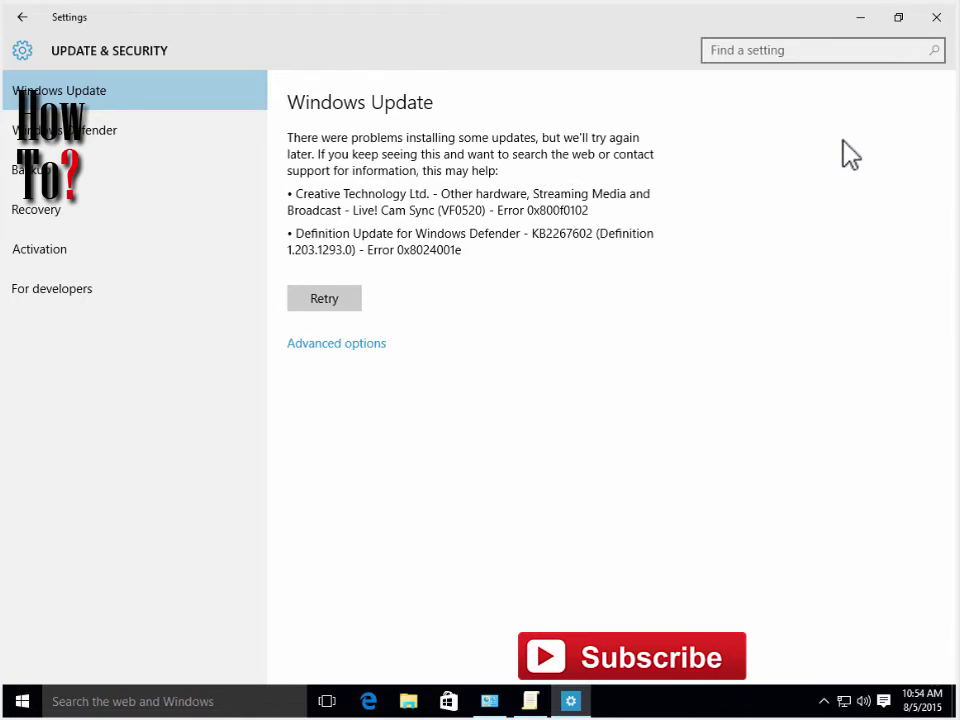
- Close Settings and open the Windows Update policies under Computer Configuration, Administrative Templates, Windows Components in the Local Group Policy Editor
{"action": "left_click", "coordinate": [938, 19]}
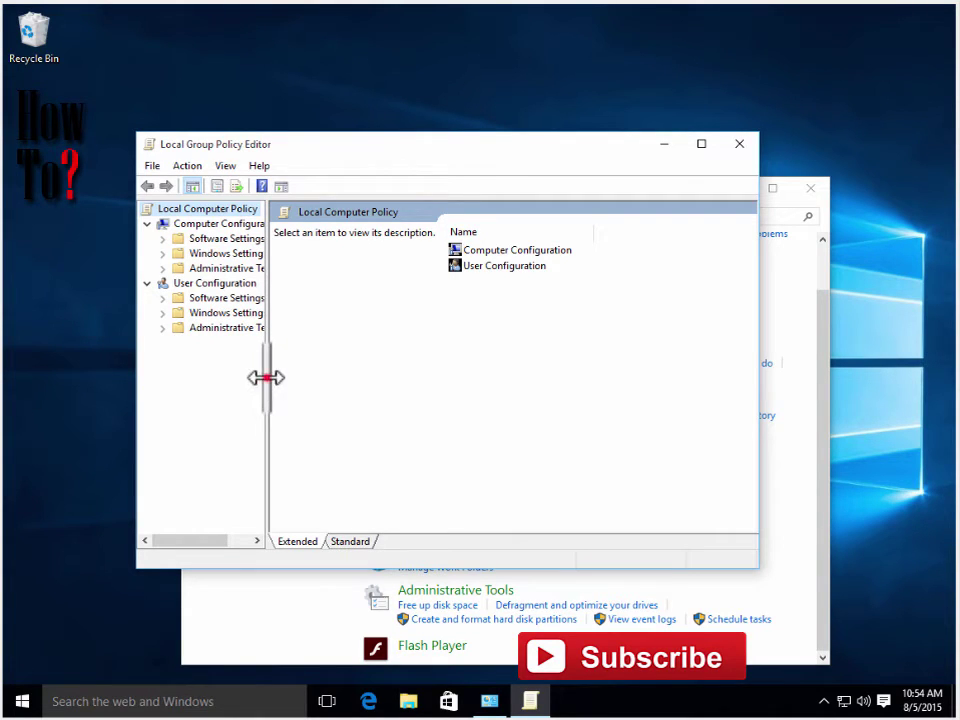
{"action": "left_click_drag", "start_coordinate": [266, 377], "coordinate": [318, 377]}
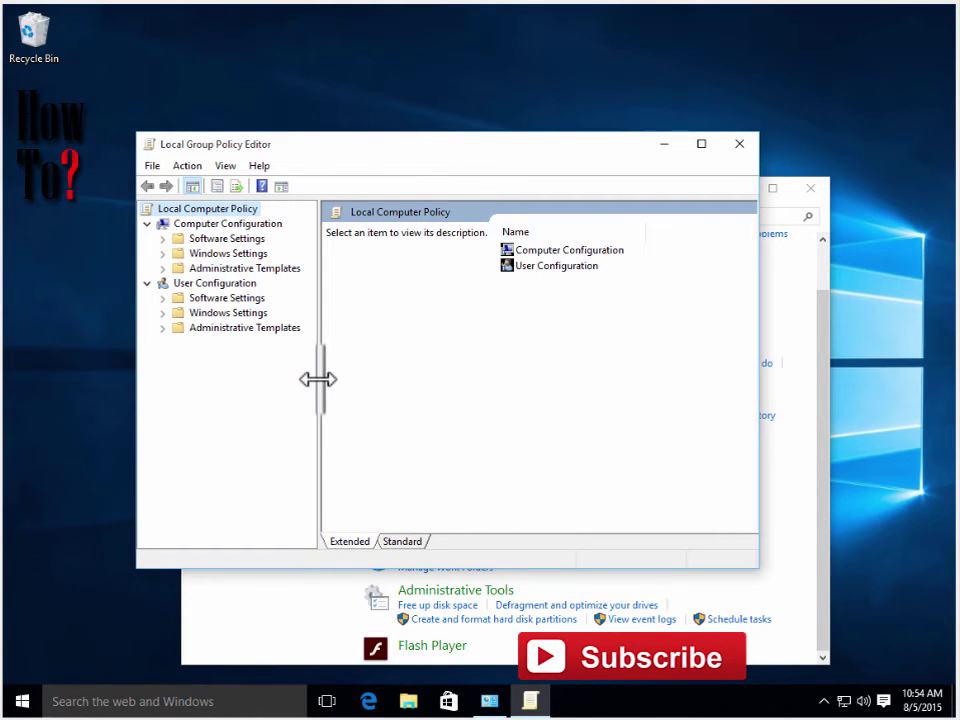
{"action": "left_click", "coordinate": [205, 225]}
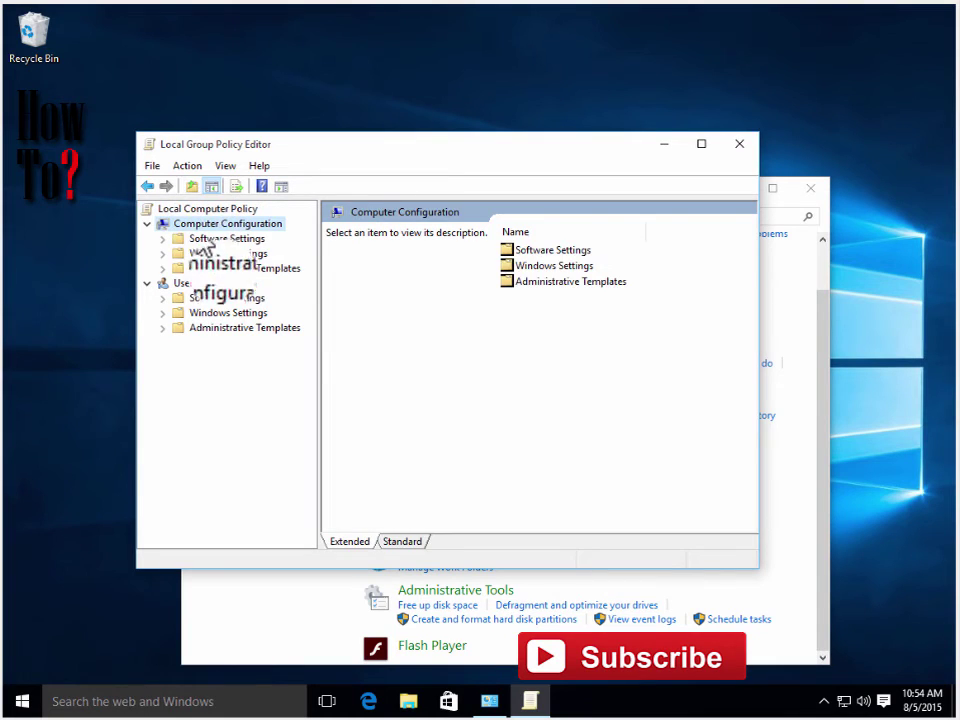
{"action": "left_click", "coordinate": [240, 268]}
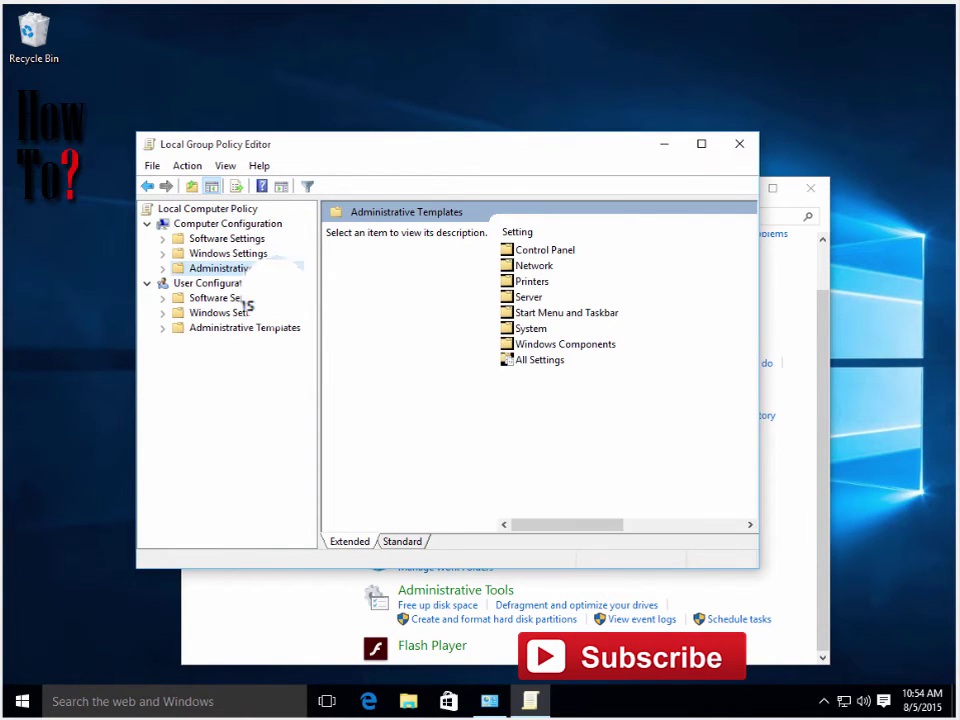
{"action": "left_click", "coordinate": [552, 345]}
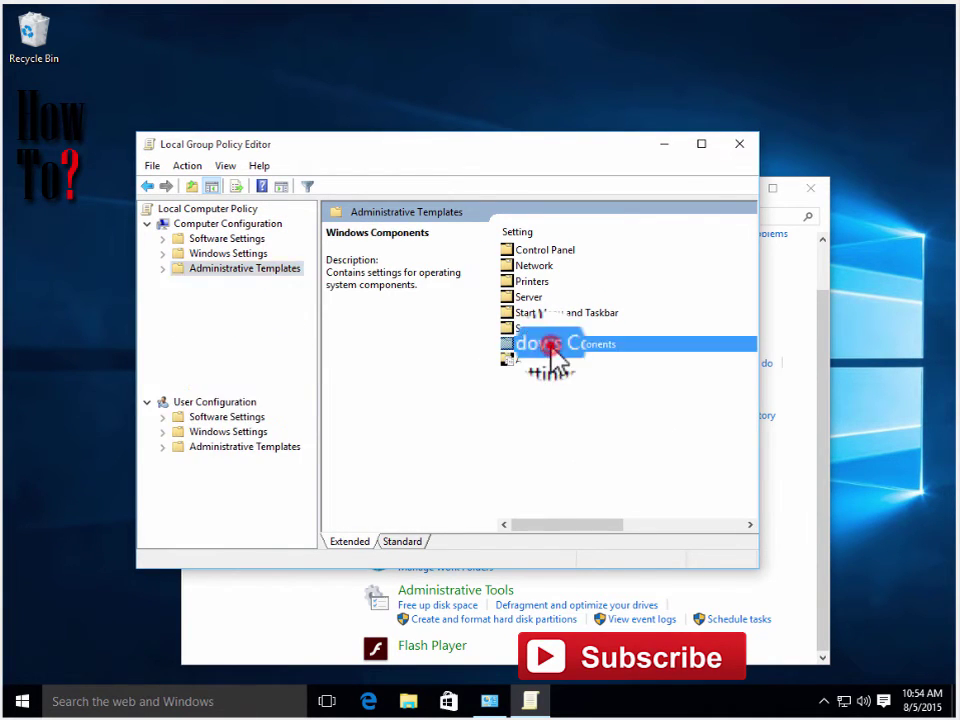
{"action": "double_click", "coordinate": [551, 347]}
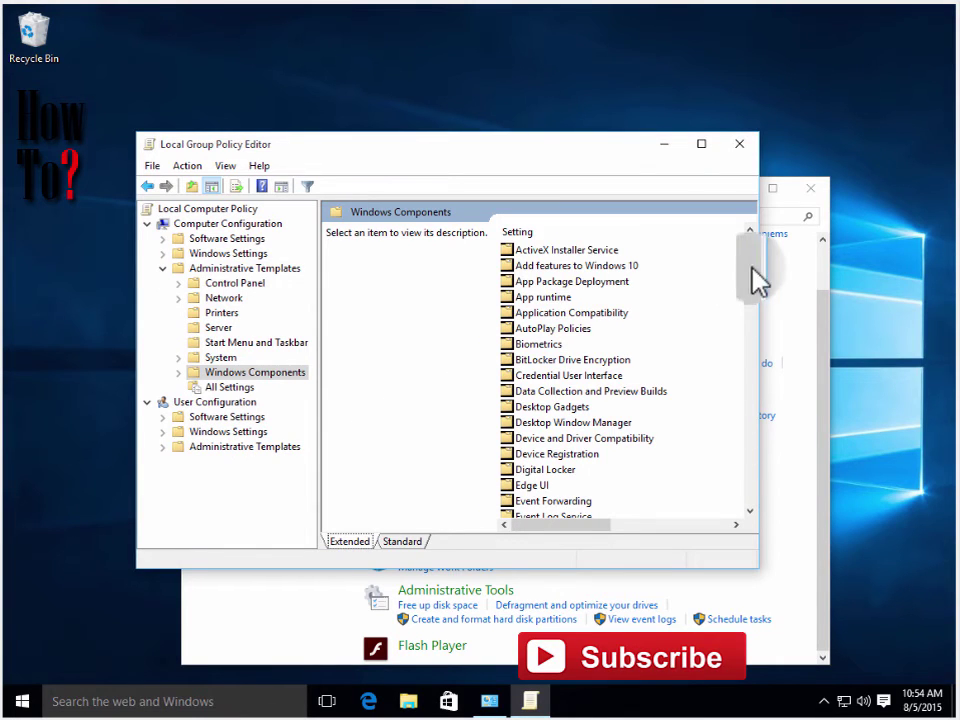
{"action": "left_click_drag", "start_coordinate": [754, 266], "coordinate": [730, 507]}
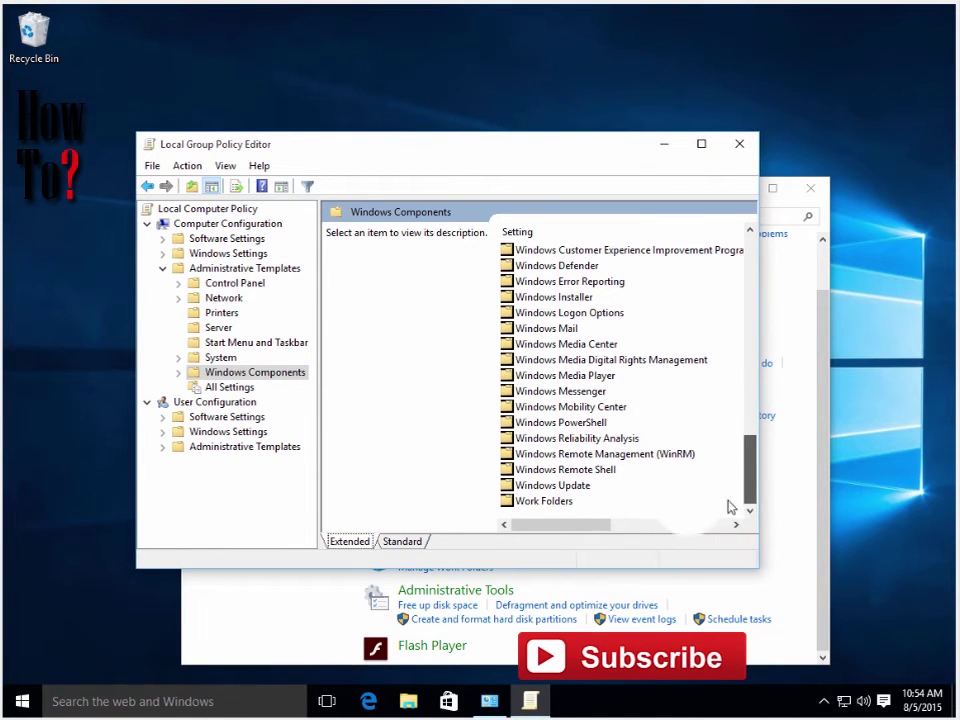
{"action": "double_click", "coordinate": [565, 487]}
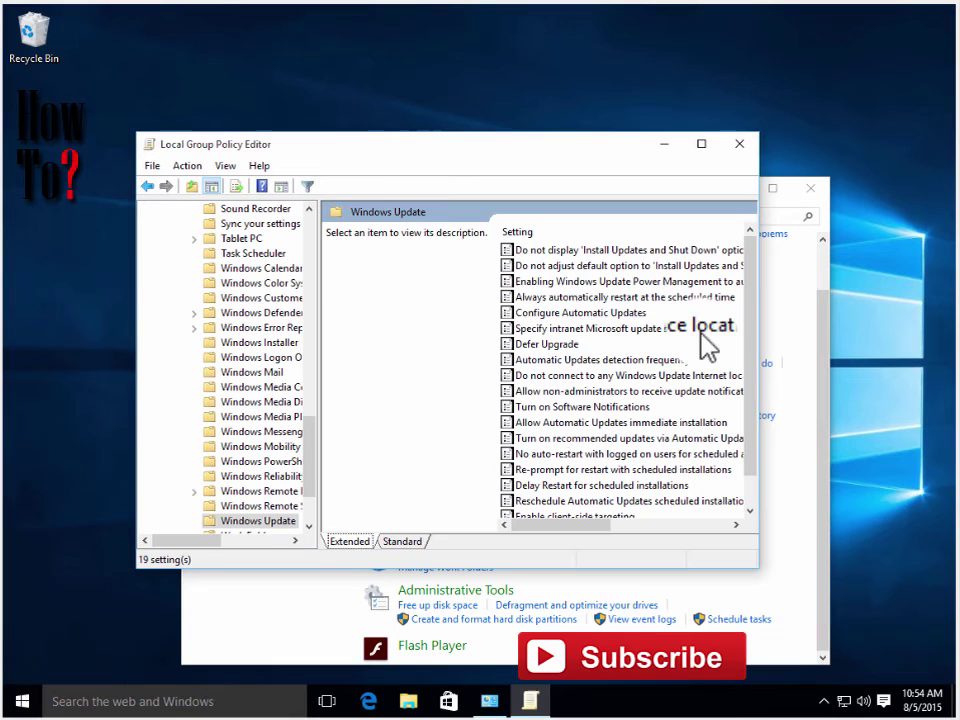
- Read the description of the Configure Automatic Updates policy, including its numbered update options
{"action": "left_click", "coordinate": [567, 313]}
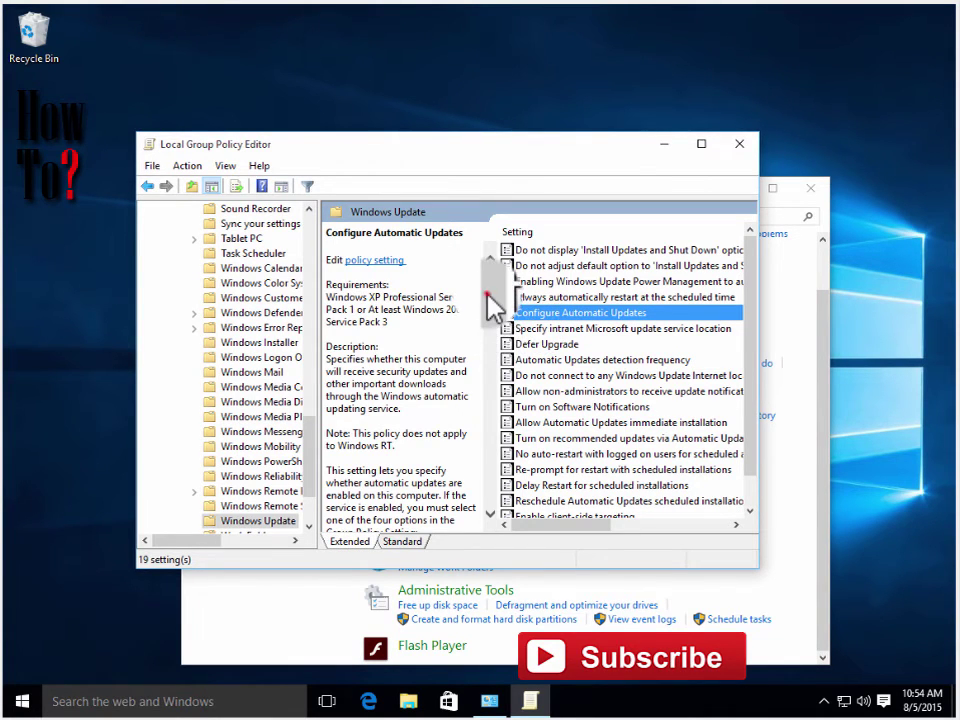
{"action": "left_click_drag", "start_coordinate": [488, 293], "coordinate": [493, 370]}
{"action": "scroll", "coordinate": [470, 326], "scroll_direction": "up", "scroll_amount": 5}
{"action": "scroll", "coordinate": [375, 381], "scroll_direction": "down", "scroll_amount": 2}
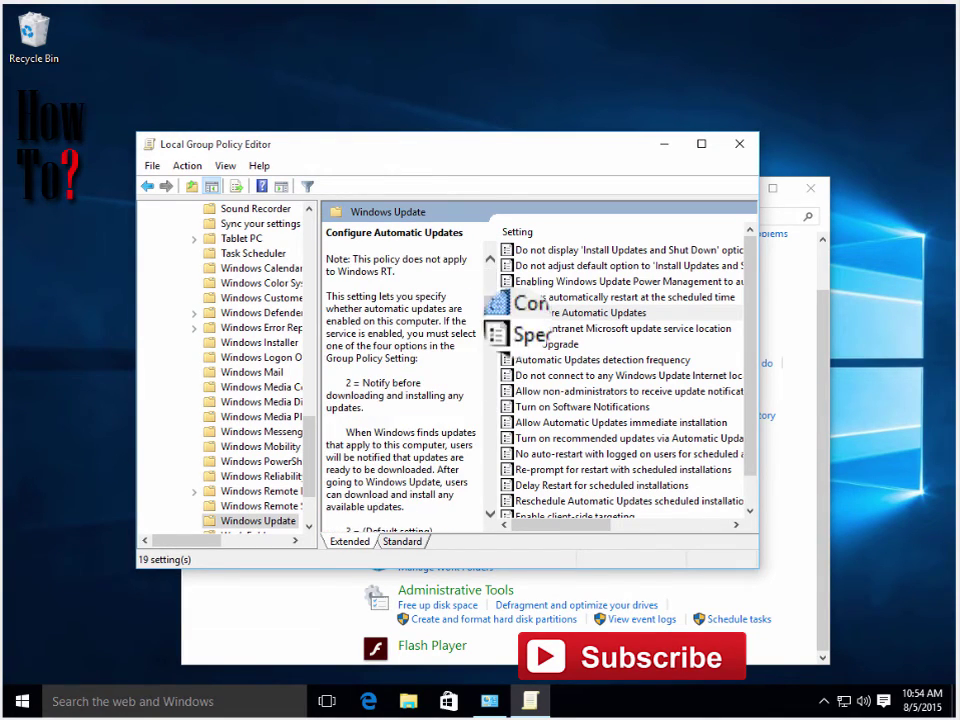
{"action": "scroll", "coordinate": [497, 321], "scroll_direction": "down", "scroll_amount": 1}
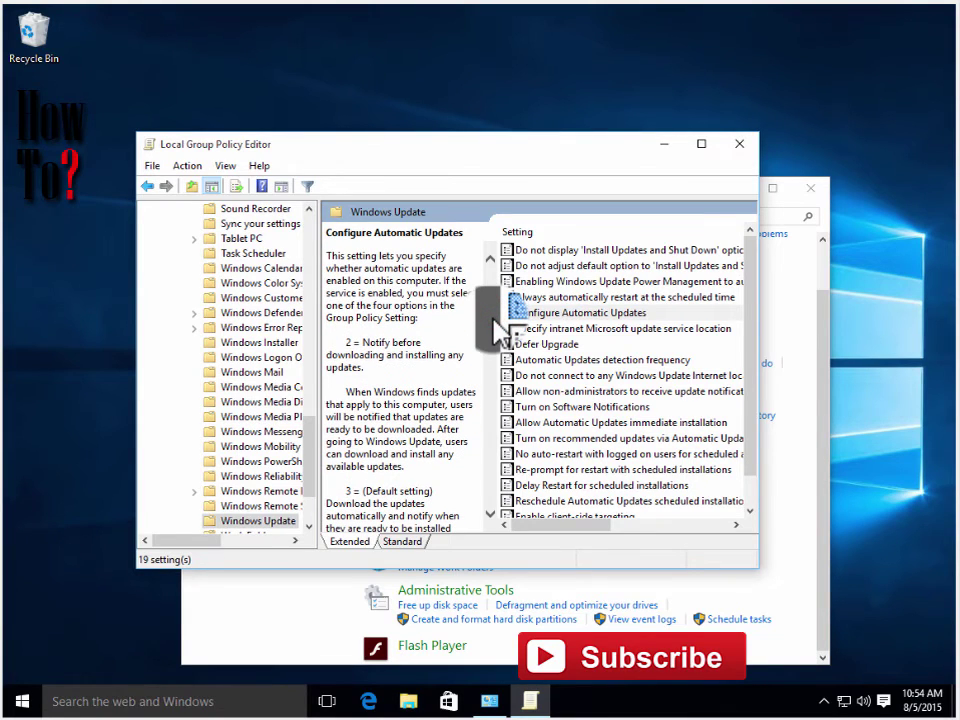
{"action": "scroll", "coordinate": [494, 290], "scroll_direction": "up", "scroll_amount": 3}
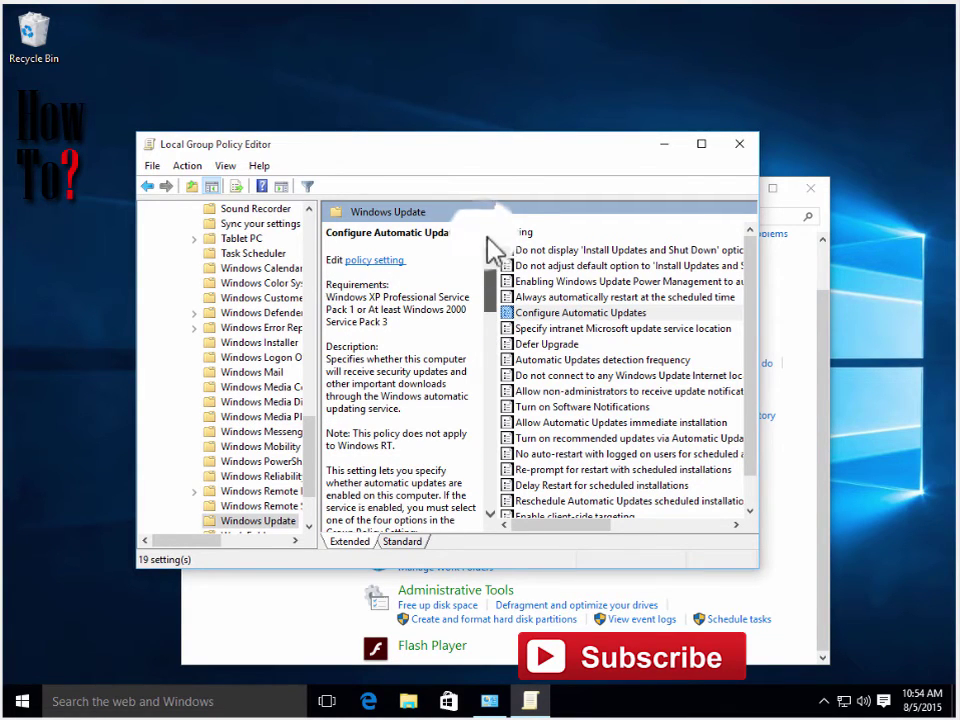
- Enable the Configure Automatic Updates policy with "2 - Notify for download and notify for install" and save it
{"action": "double_click", "coordinate": [575, 314]}
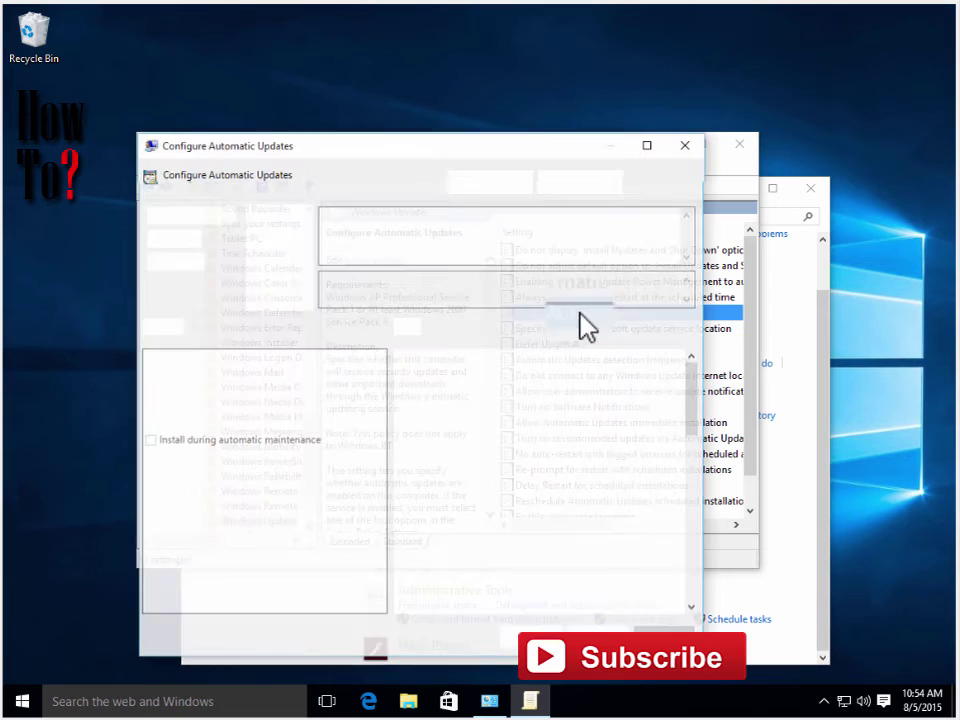
{"action": "left_click_drag", "start_coordinate": [424, 157], "coordinate": [511, 156]}
{"action": "left_click", "coordinate": [266, 240]}
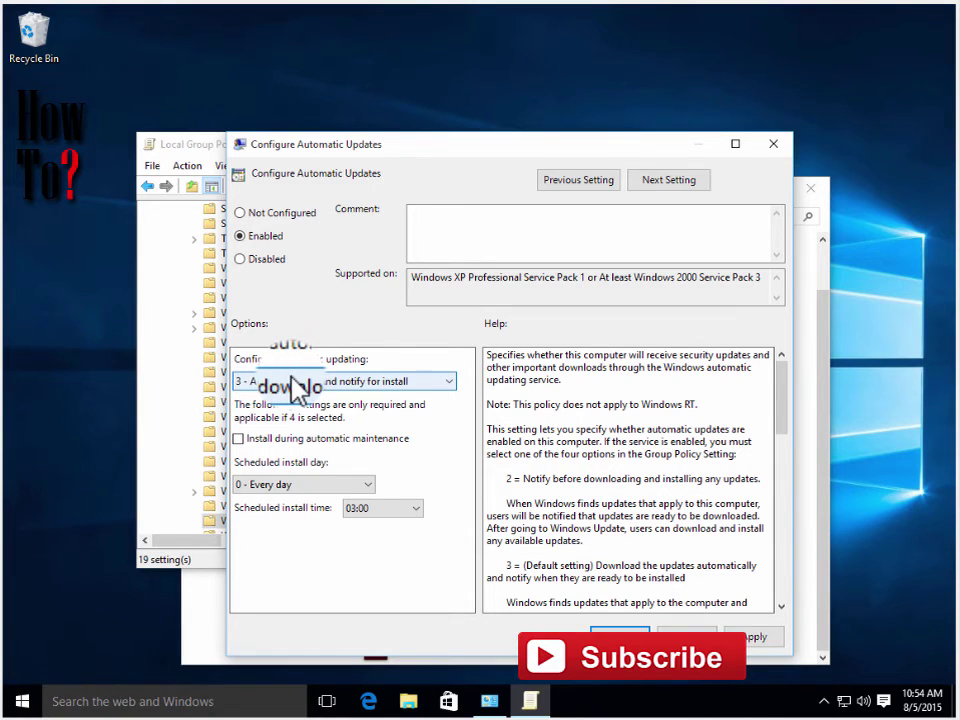
{"action": "left_click", "coordinate": [291, 382]}
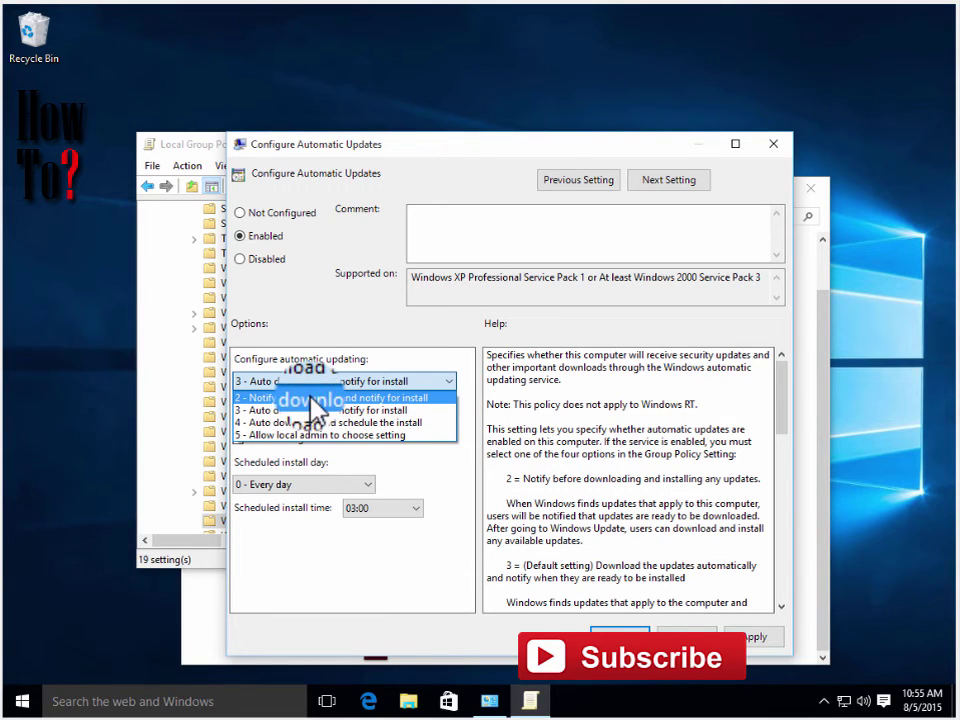
{"action": "left_click", "coordinate": [311, 398]}
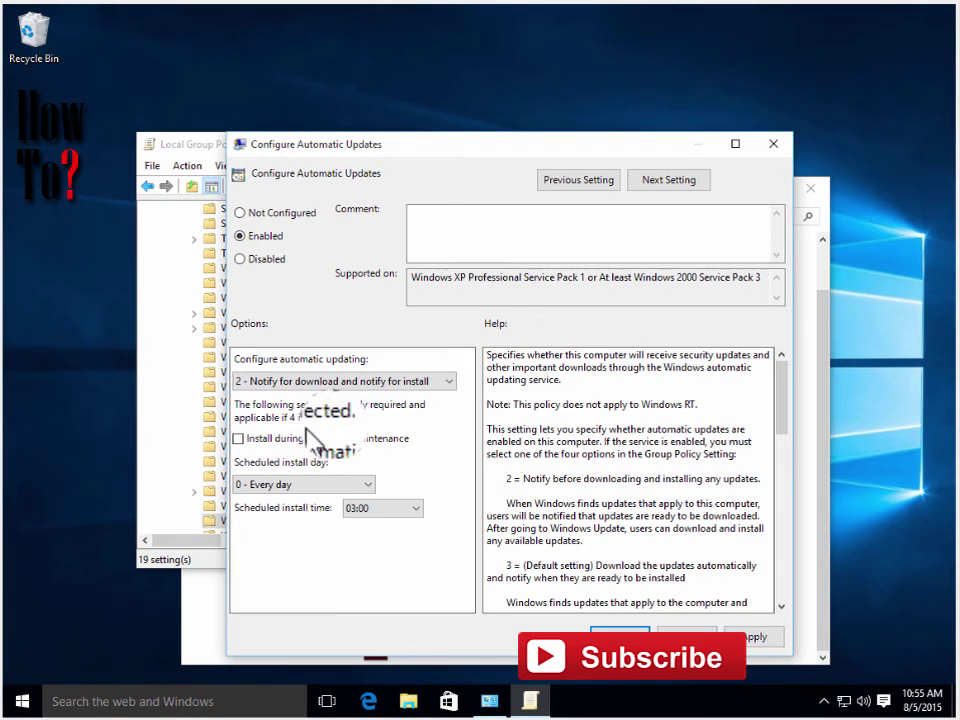
{"action": "left_click", "coordinate": [766, 638]}
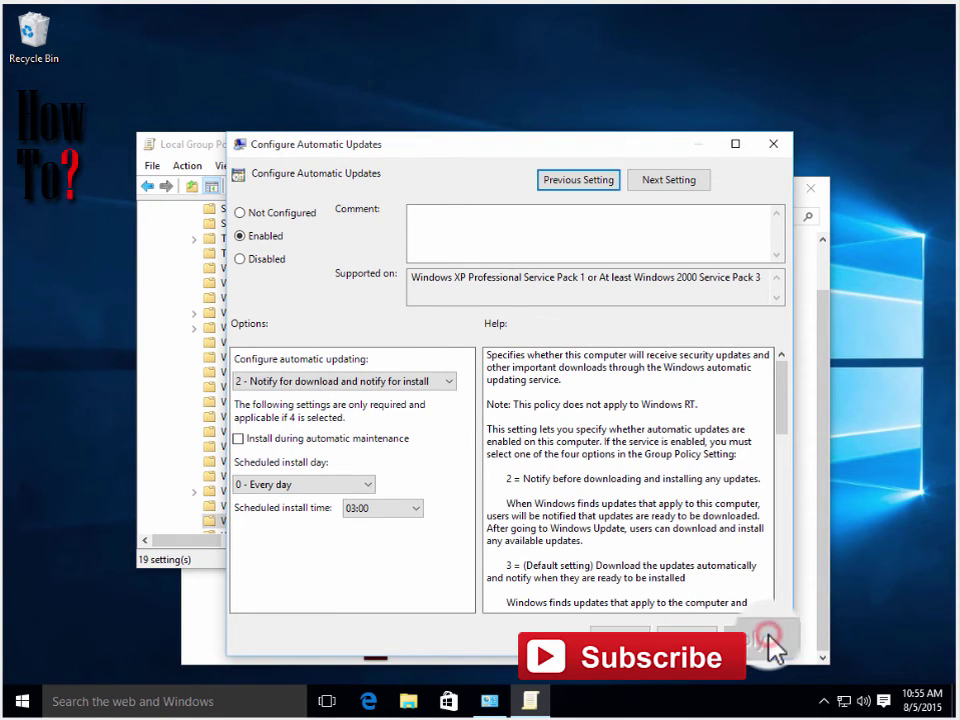
{"action": "left_click", "coordinate": [621, 636]}
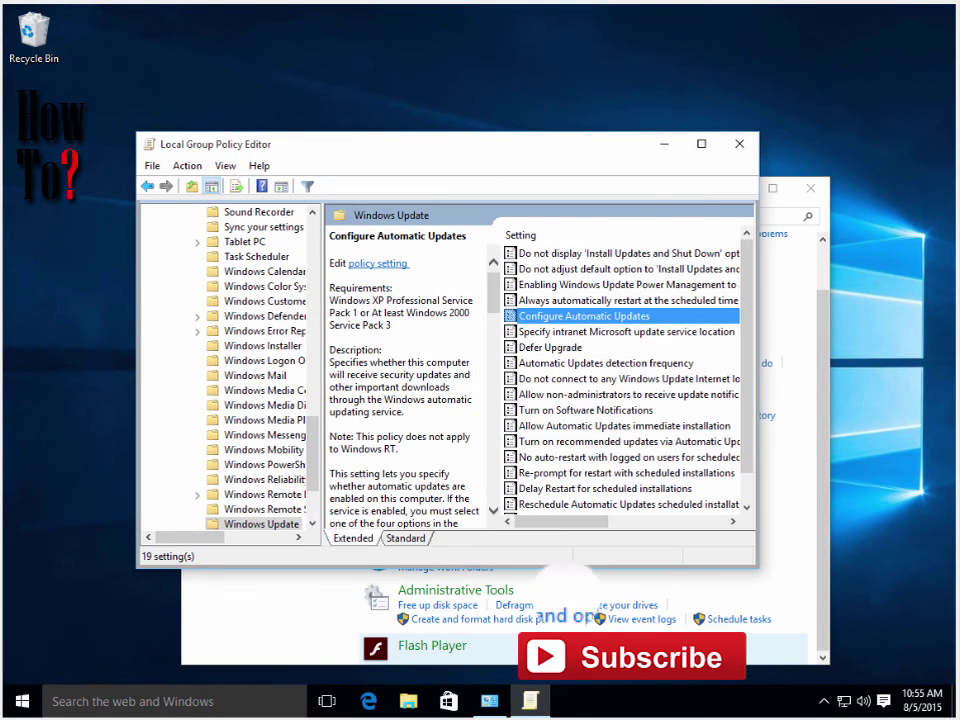
- Close the Local Group Policy Editor and the System and Security window
{"action": "left_click", "coordinate": [750, 148]}
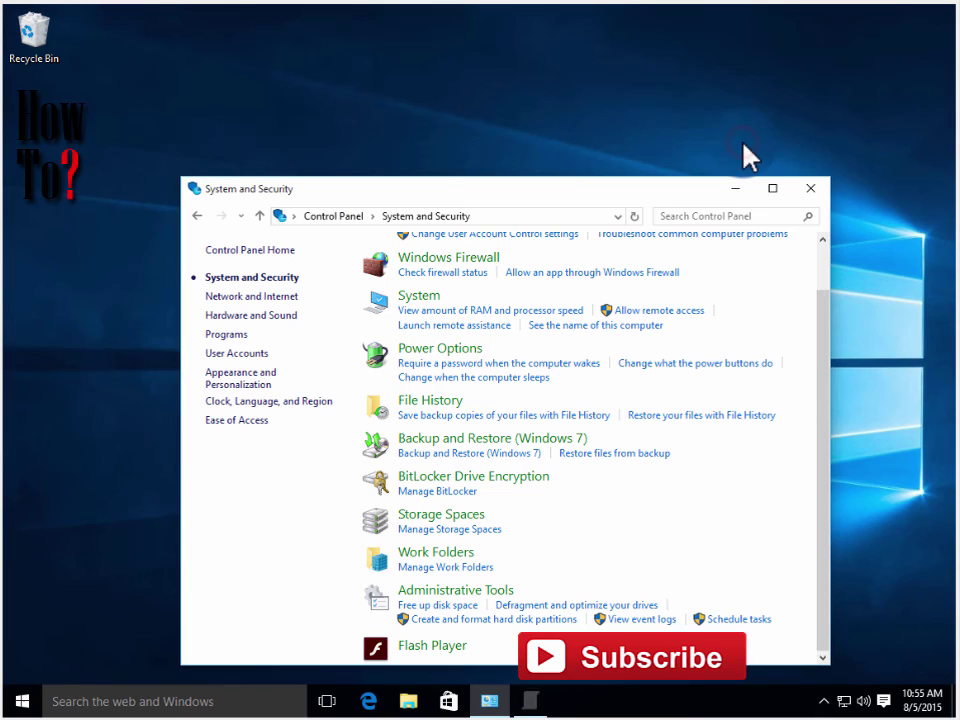
{"action": "left_click", "coordinate": [375, 102]}
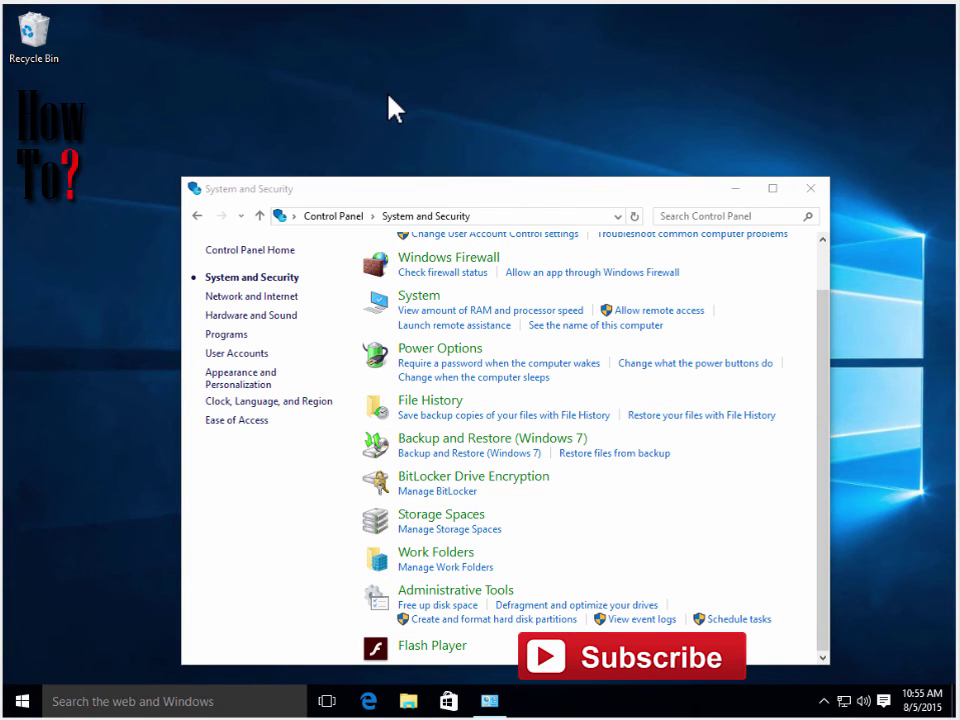
{"action": "left_click", "coordinate": [810, 192]}
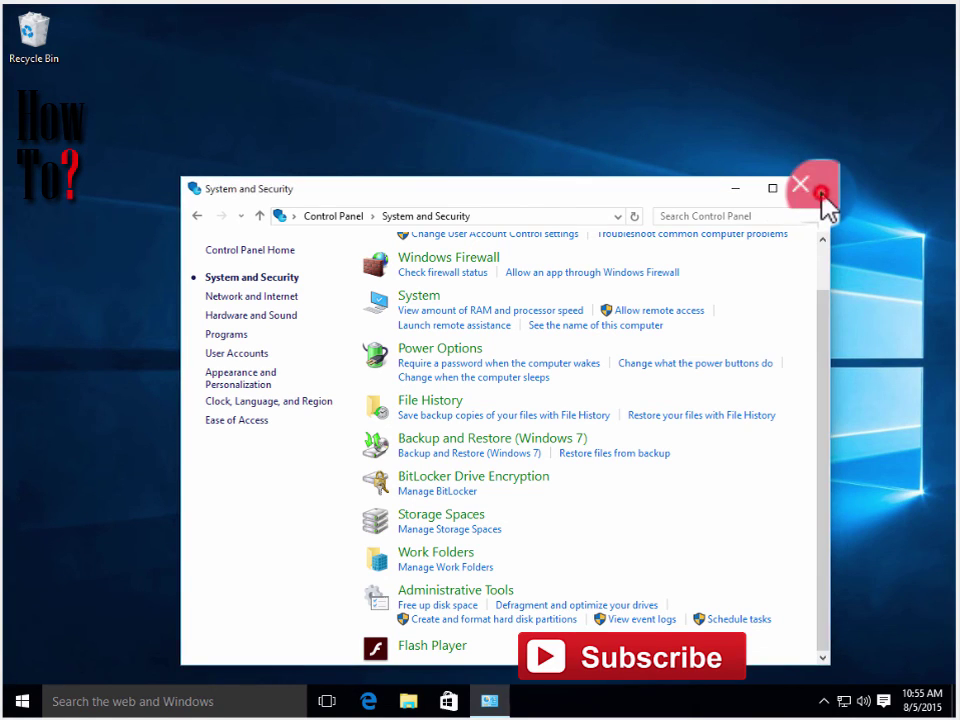